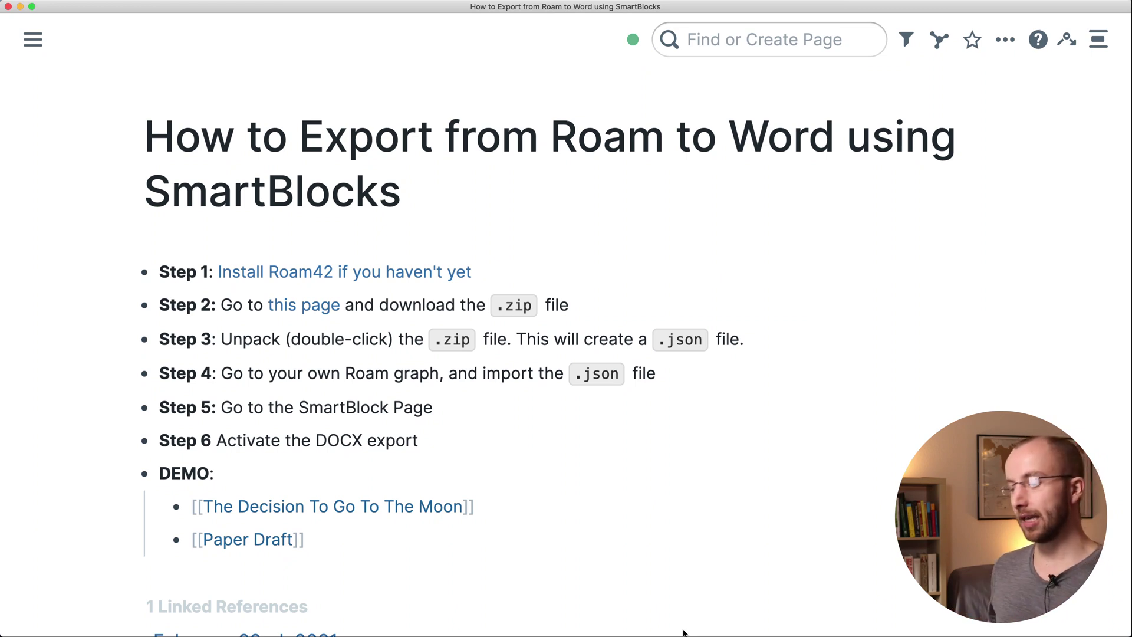
# Step: Switch to the browser showing GitHub issue #209, PDF & DOCX Export
pyautogui.press('super+Tab')
pyautogui.press('super+Tab')
pyautogui.press('super+Tab')
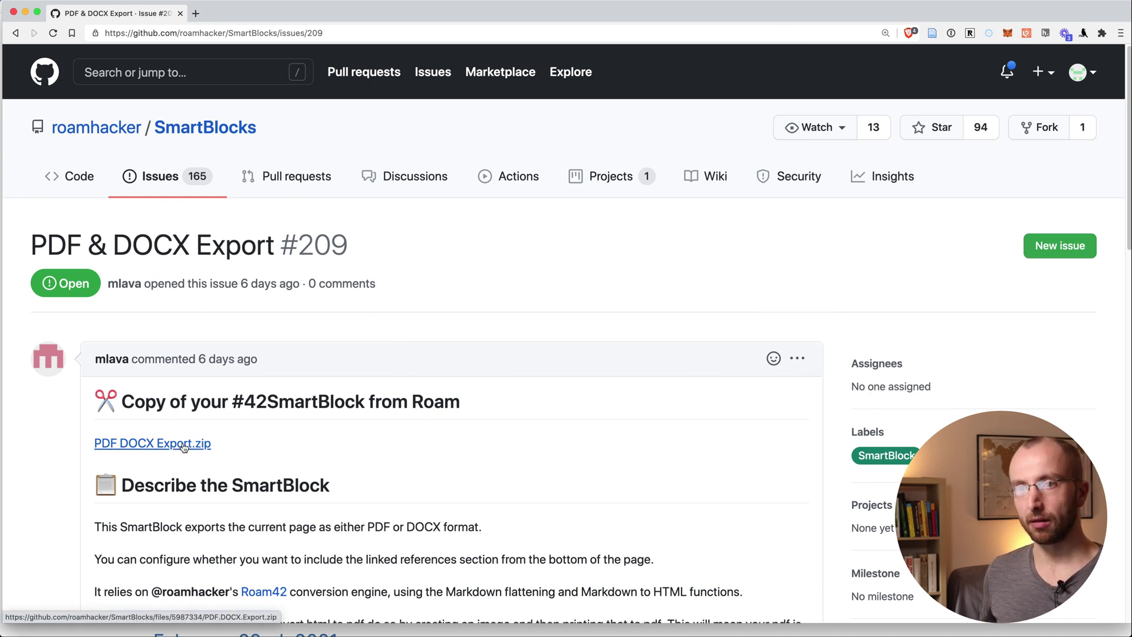
# Step: Download the PDF DOCX Export.zip attachment from issue #209 into Downloads
pyautogui.click(184, 446)
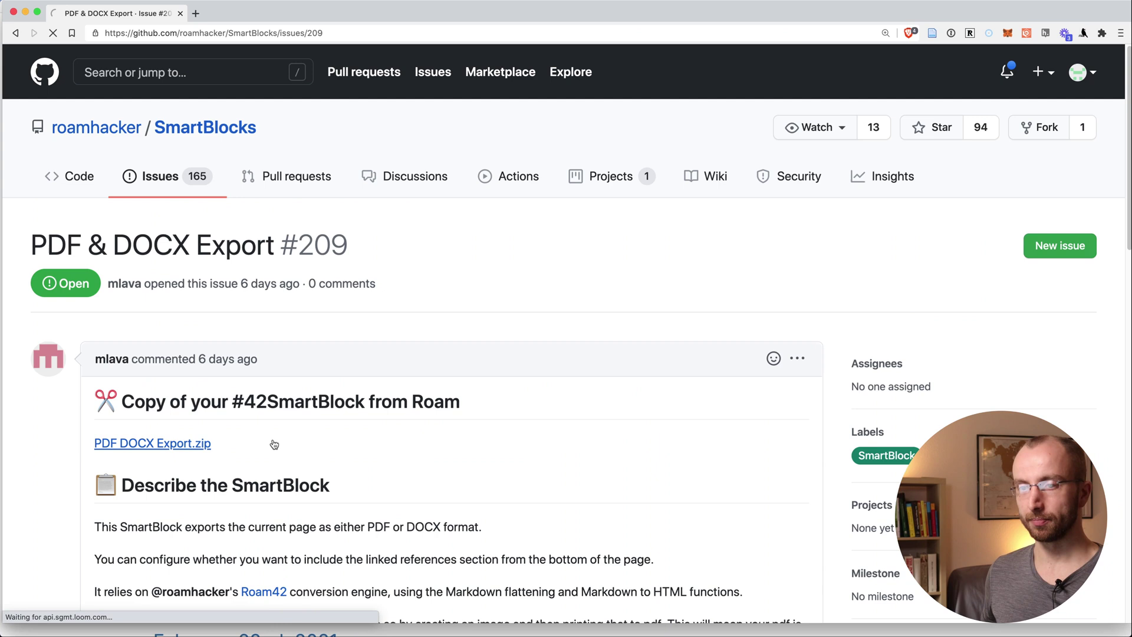
pyautogui.click(796, 294)
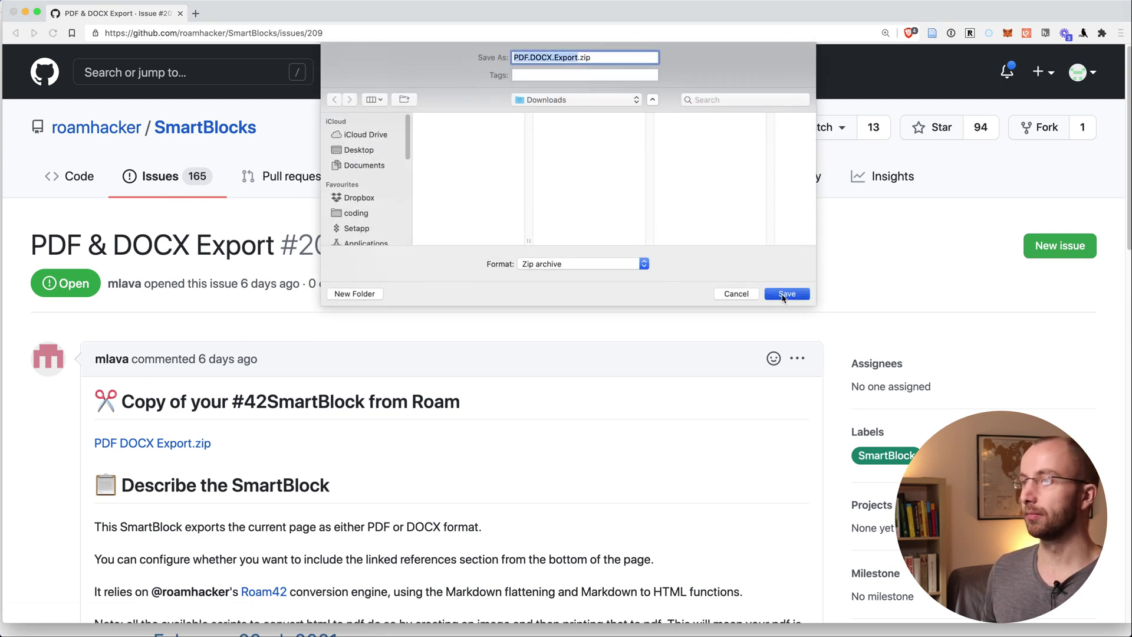
# Step: Unzip PDF.DOCX.Export.zip in Finder's Downloads to extract PDF & DOCX Export.json
pyautogui.press('super+Tab')
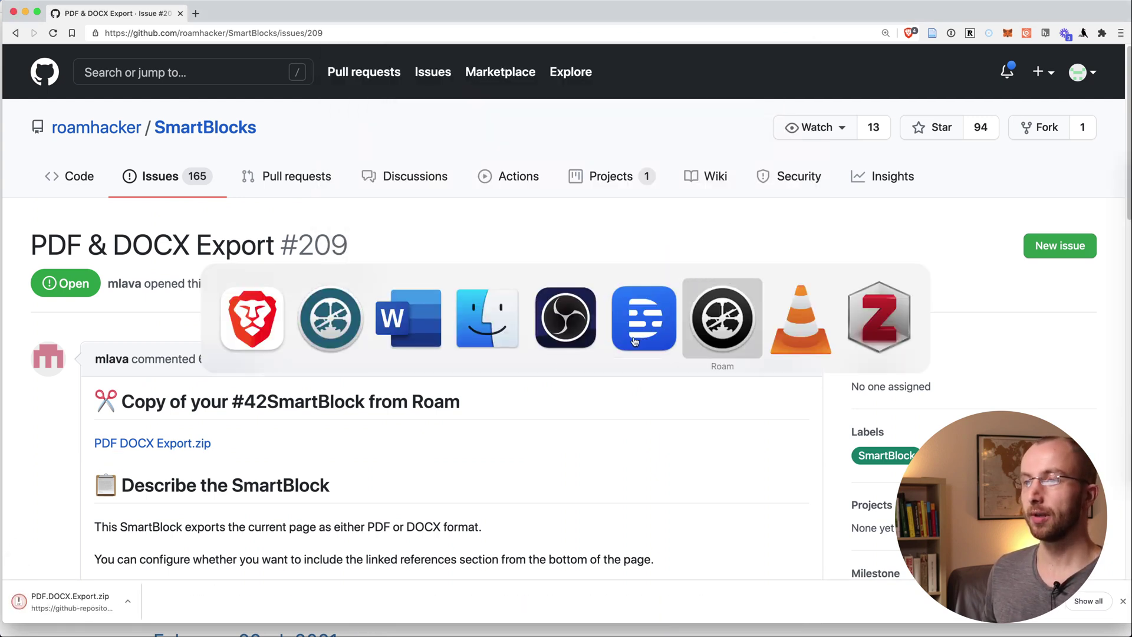
pyautogui.click(476, 332)
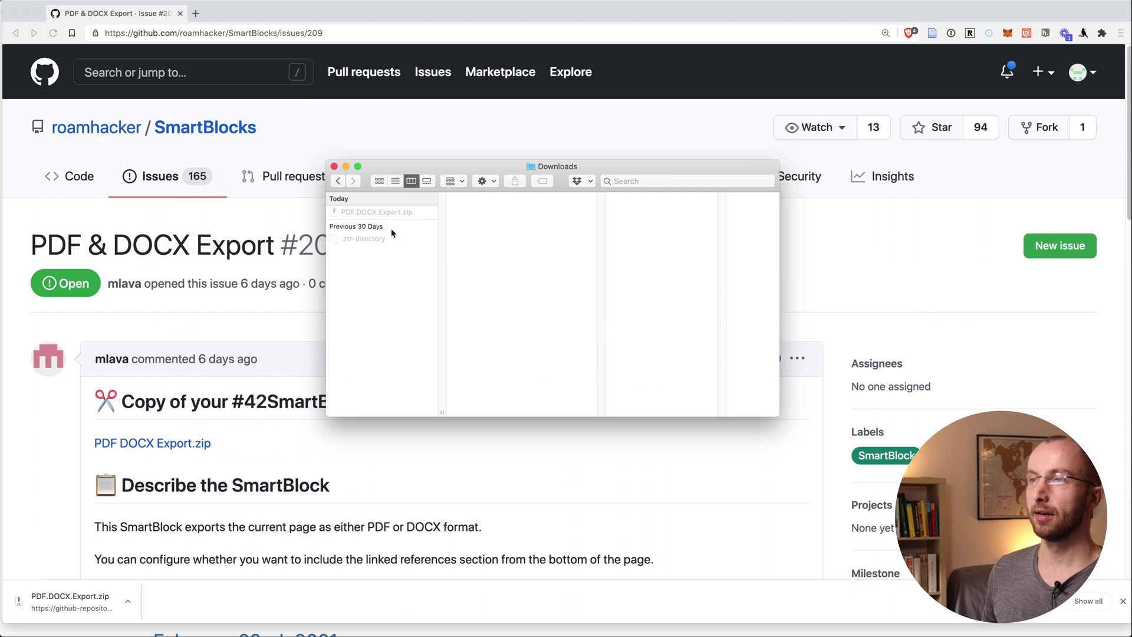
pyautogui.click(399, 213)
pyautogui.doubleClick(400, 214)
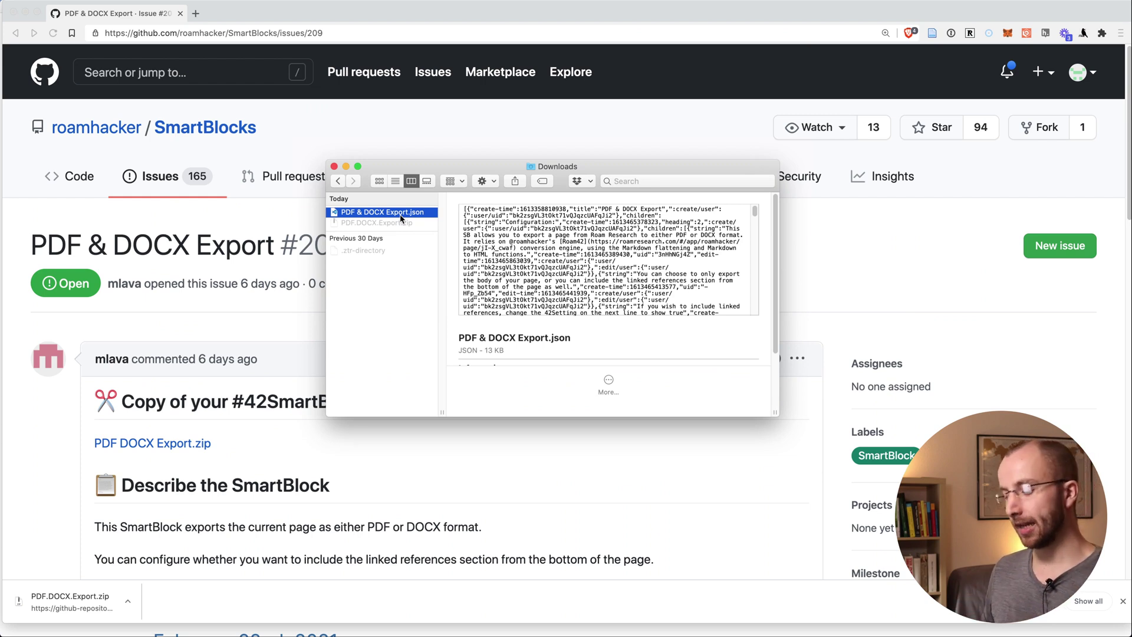
pyautogui.press('super+Tab')
pyautogui.press('super+Tab')
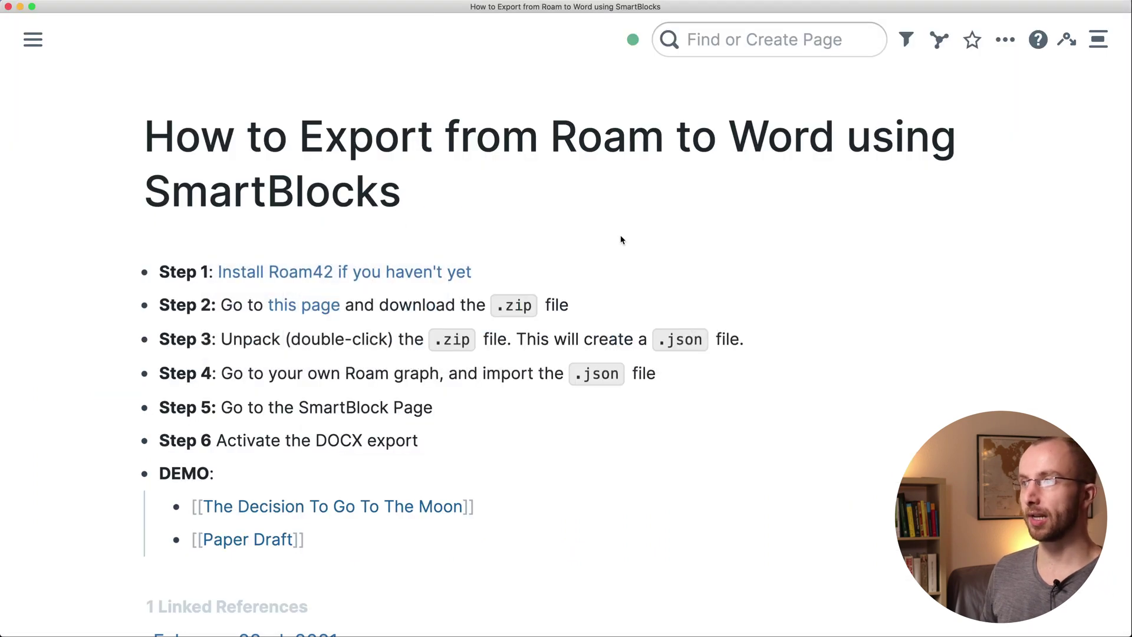
# Step: Import PDF & DOCX Export.json into the Roam graph as a new page
pyautogui.click(1009, 46)
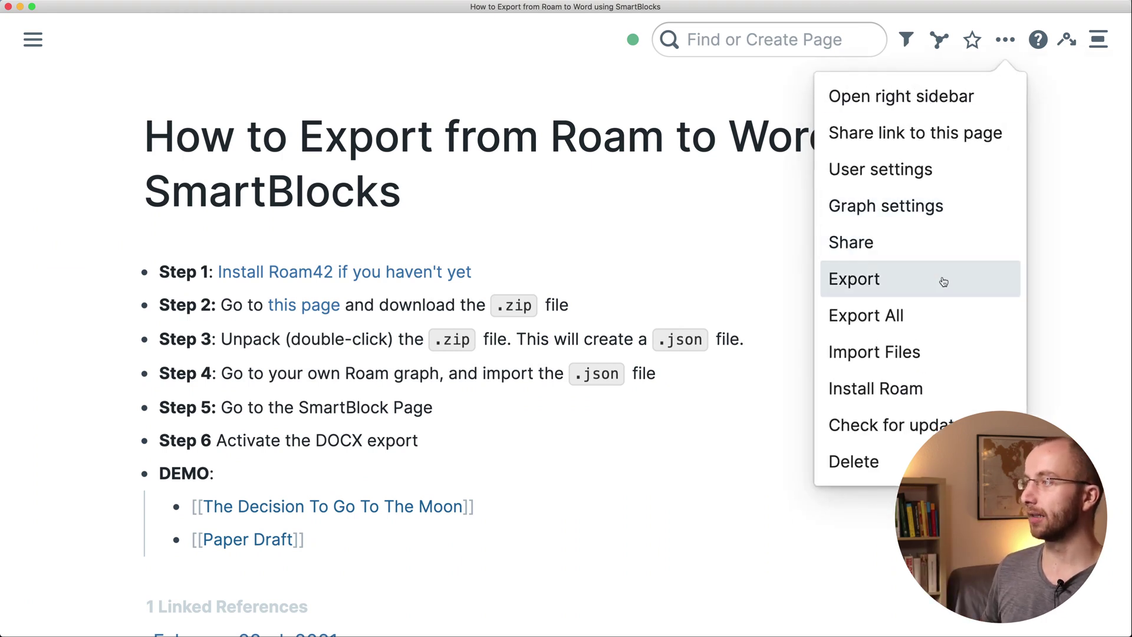
pyautogui.click(915, 359)
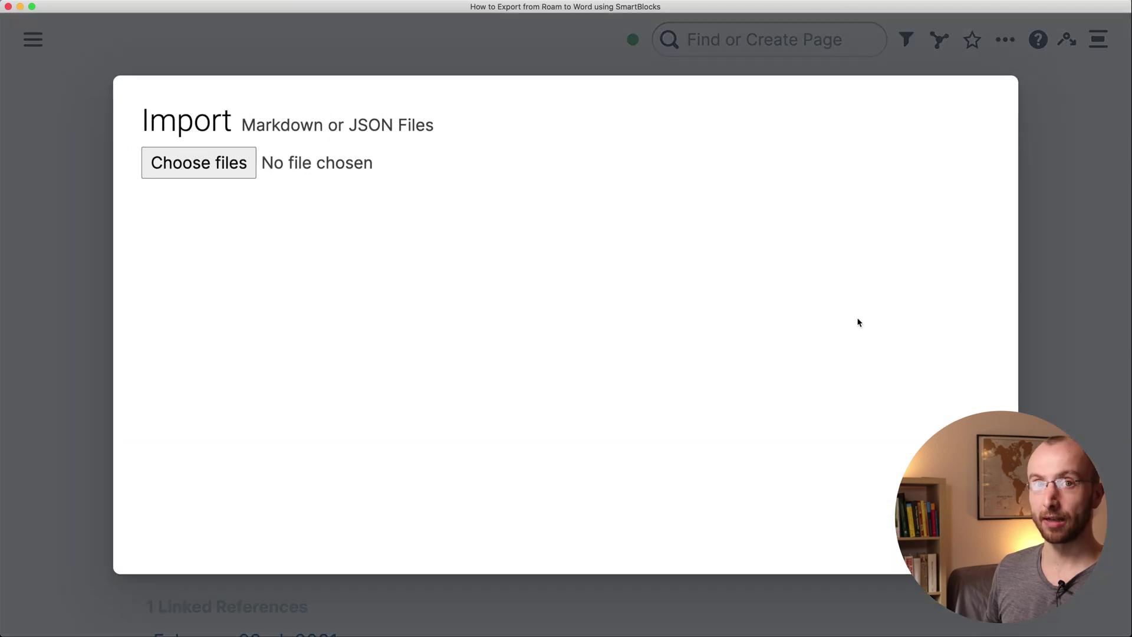
pyautogui.click(219, 169)
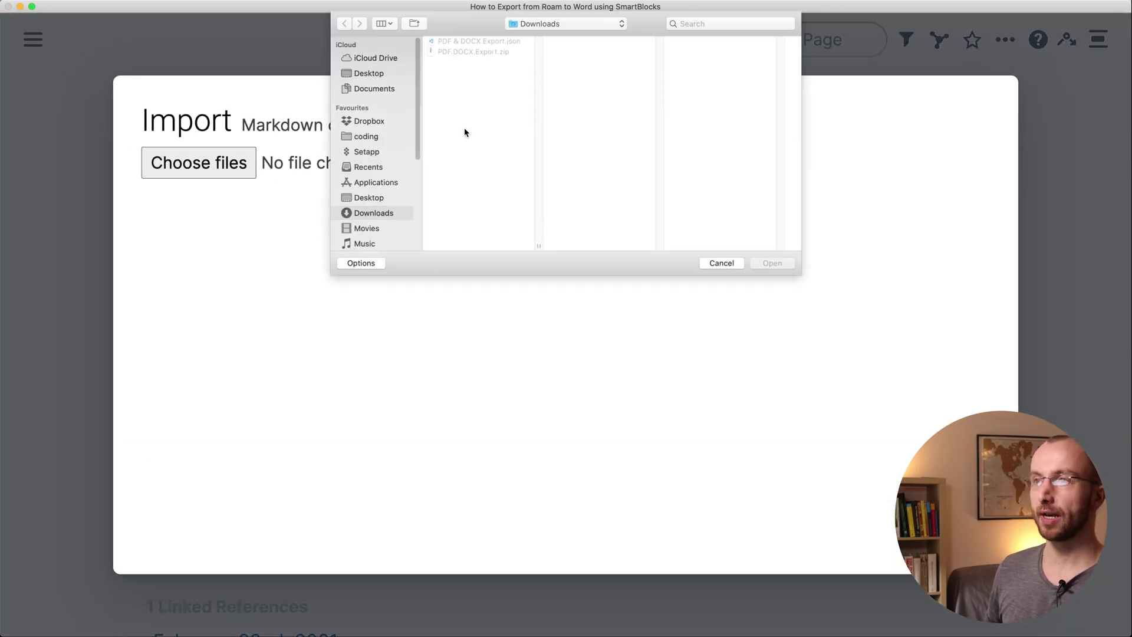
pyautogui.click(494, 43)
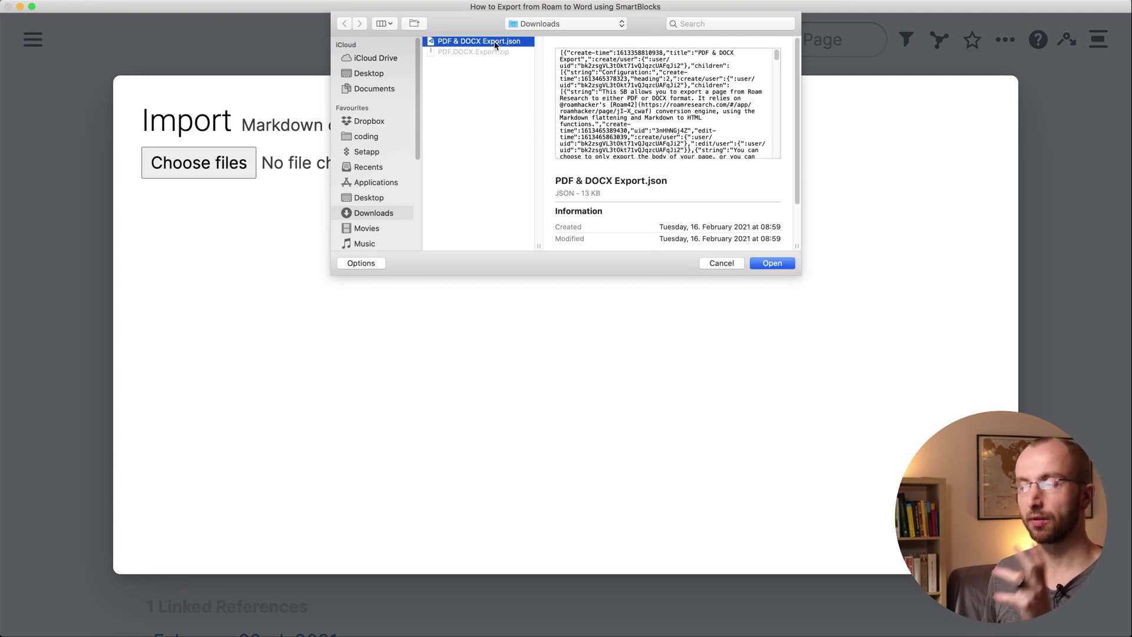
pyautogui.click(772, 263)
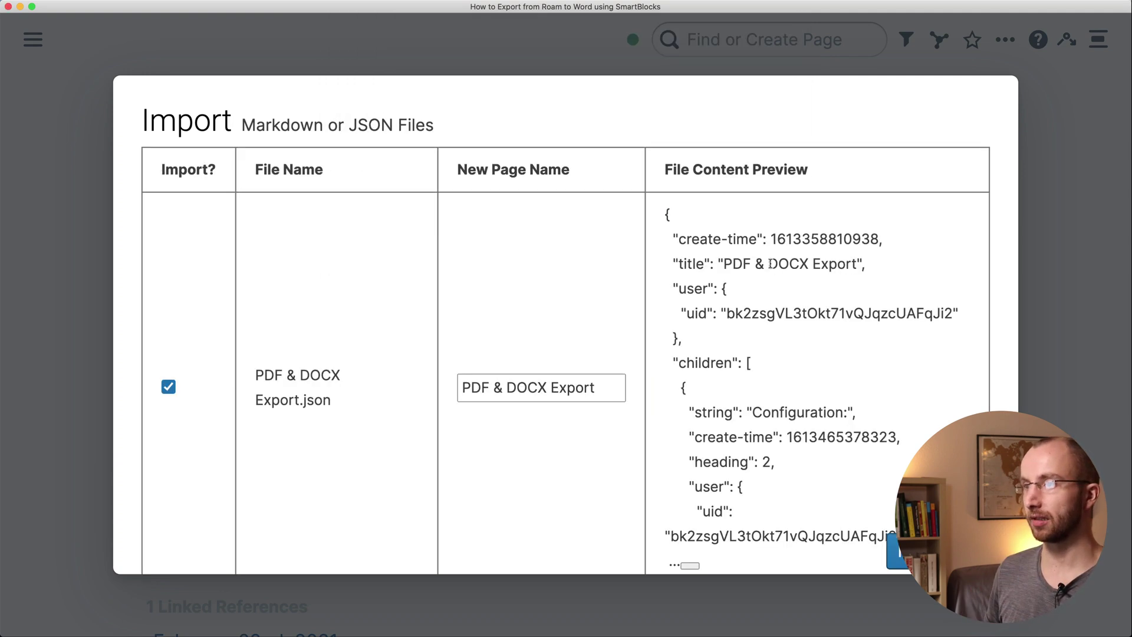
pyautogui.click(898, 551)
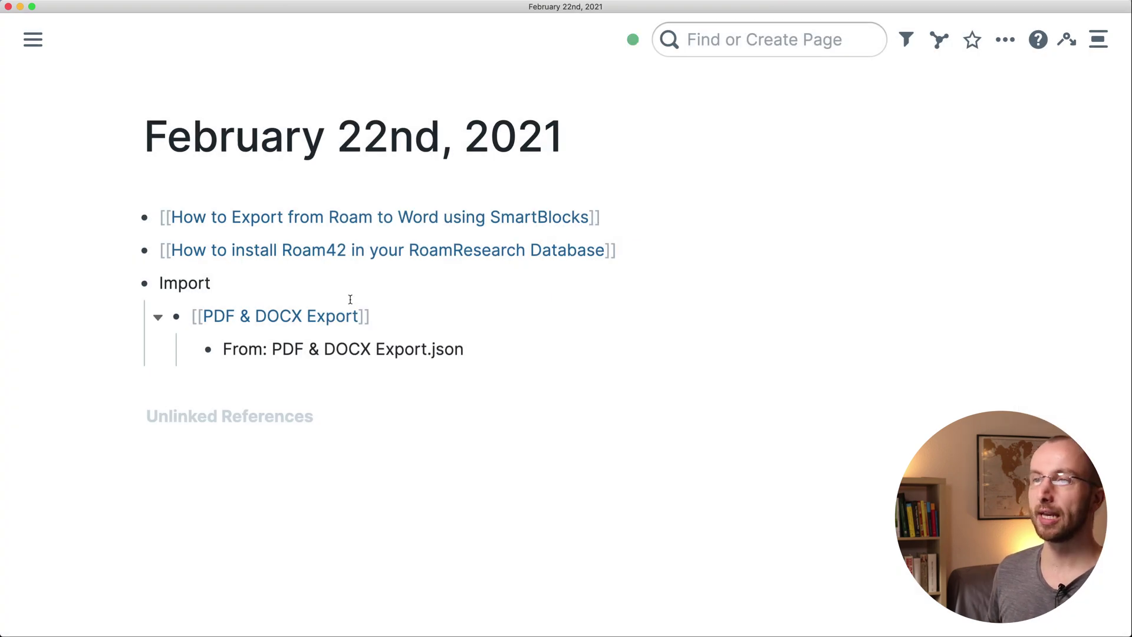
# Step: Open the PDF & DOCX Export page and expand Configuration and its javascript code block
pyautogui.click(263, 320)
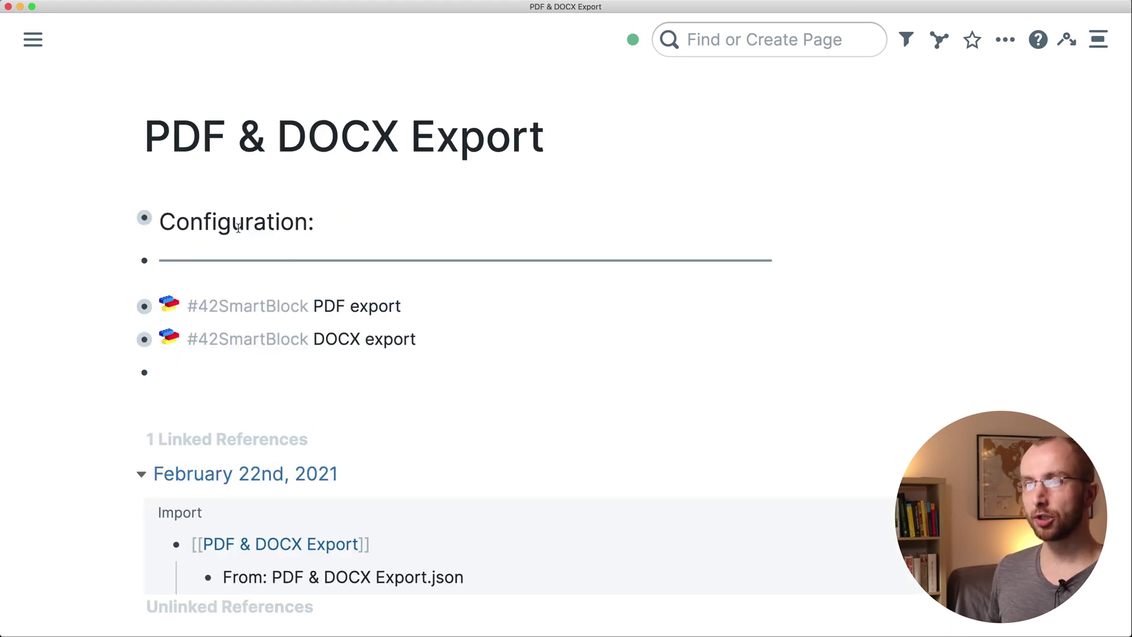
pyautogui.click(127, 220)
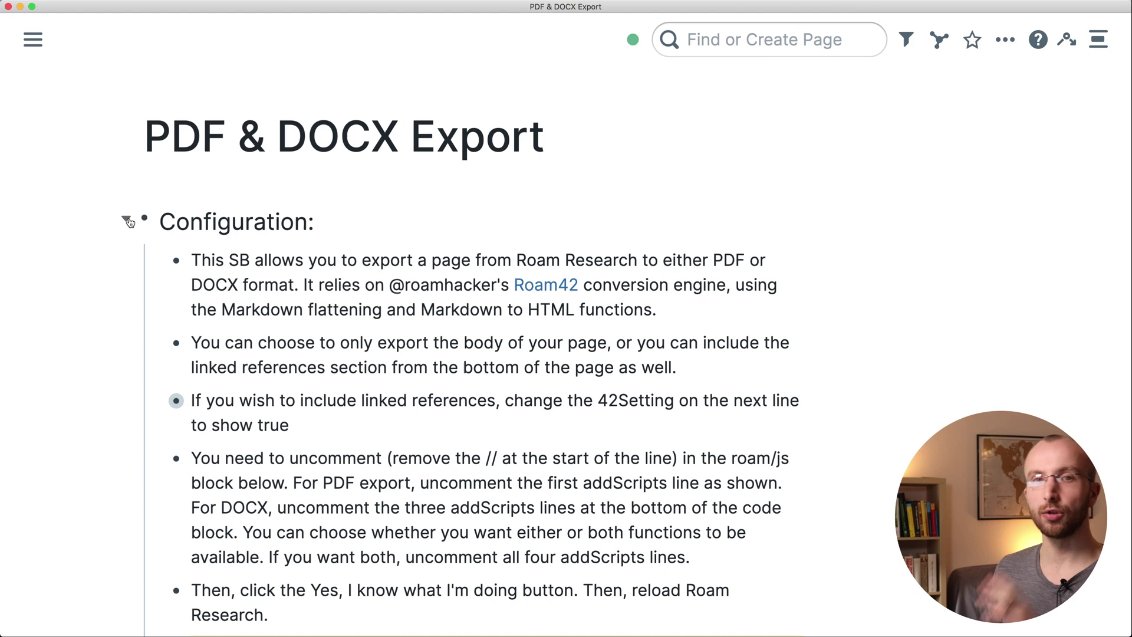
pyautogui.scroll(-5, 419, 252)
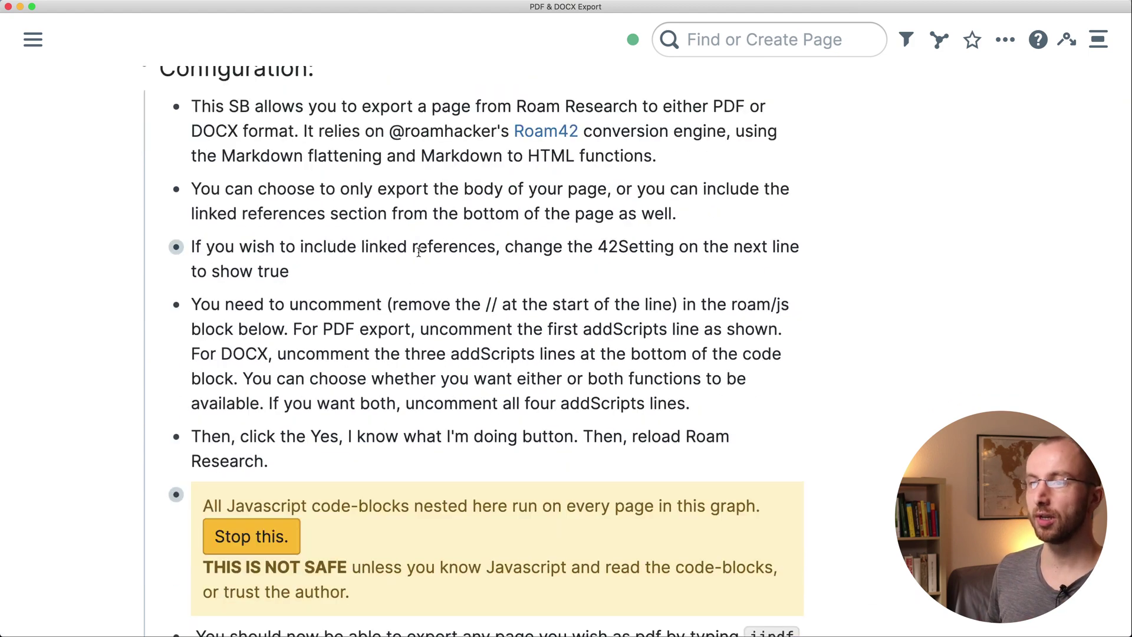
pyautogui.scroll(-4, 419, 252)
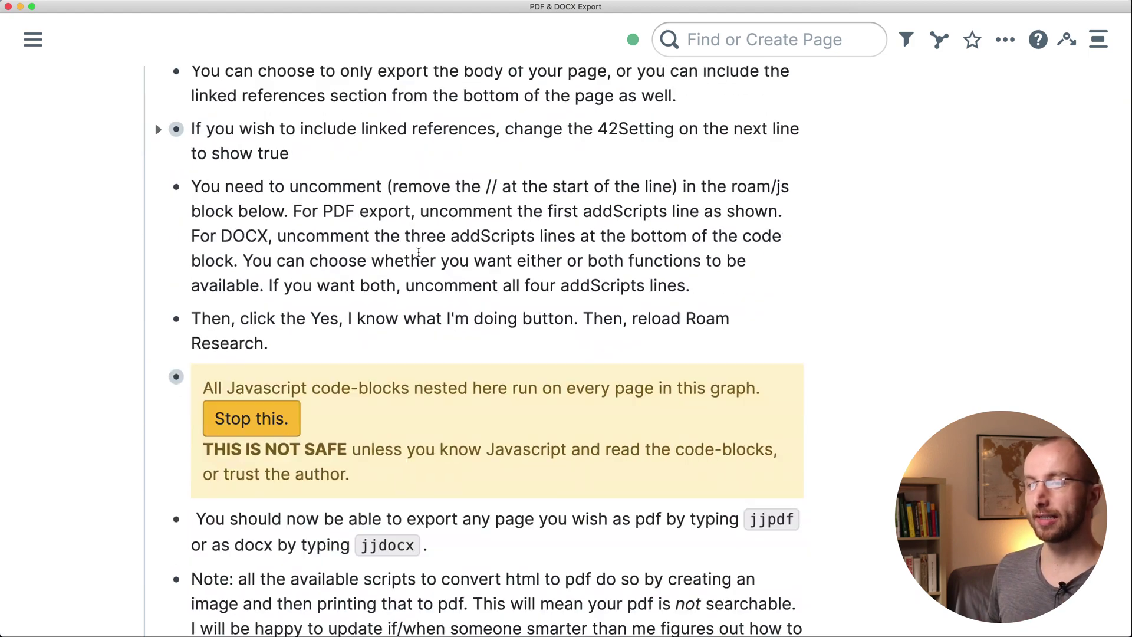
pyautogui.click(158, 377)
pyautogui.scroll(-9, 247, 359)
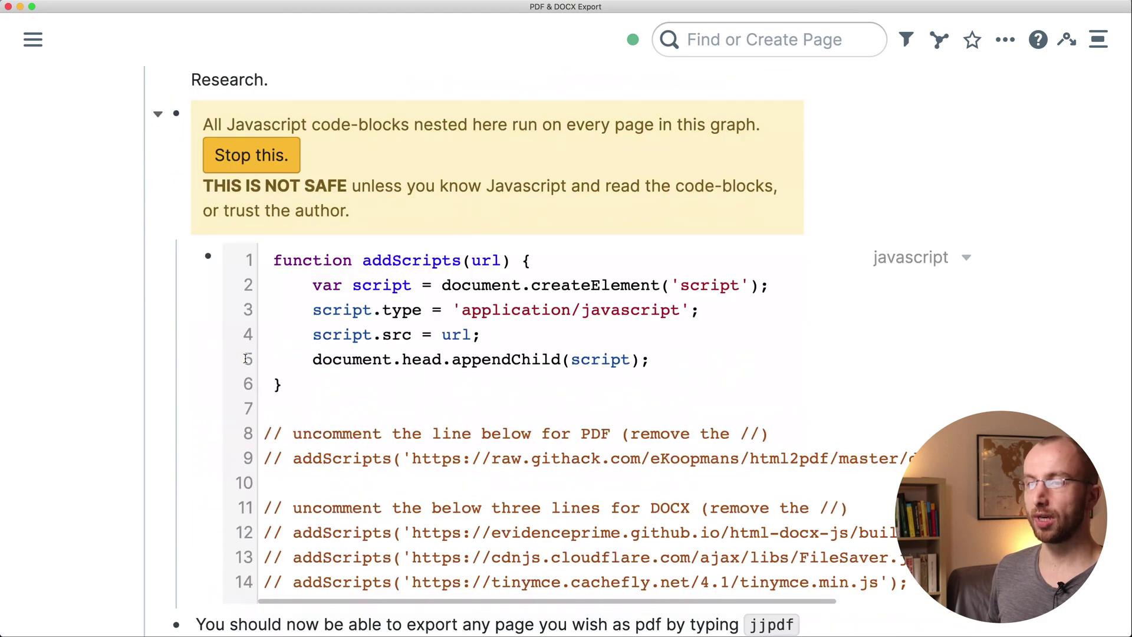
pyautogui.scroll(-1, 247, 362)
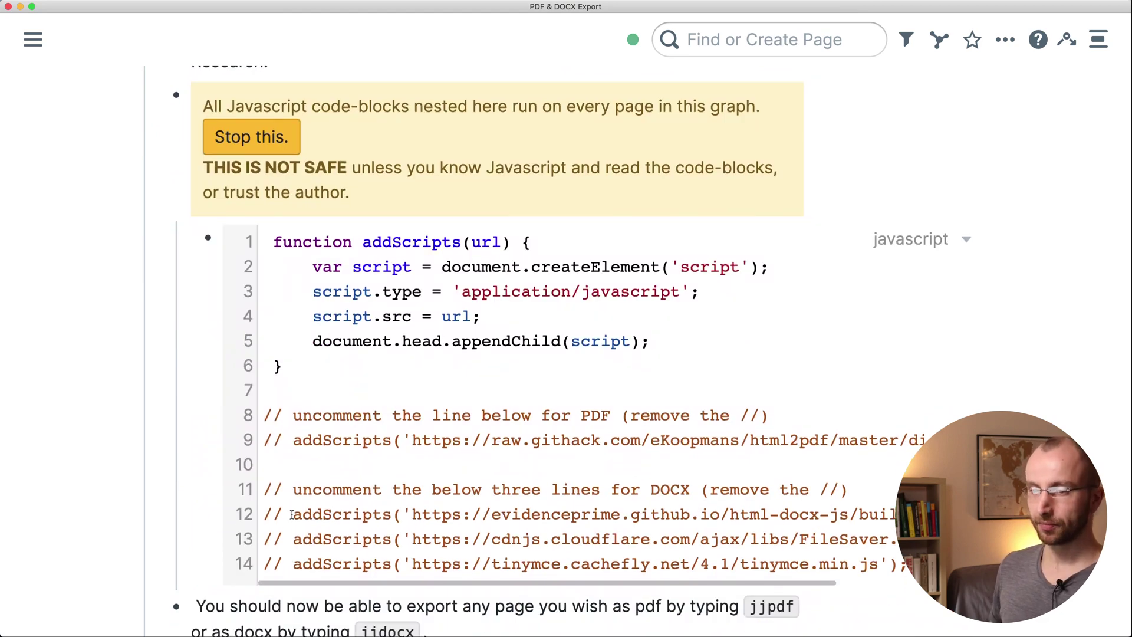
# Step: Remove the // comment marks from the DOCX addScripts lines 12, 13 and 14
pyautogui.moveTo(292, 515); pyautogui.dragTo(264, 514)
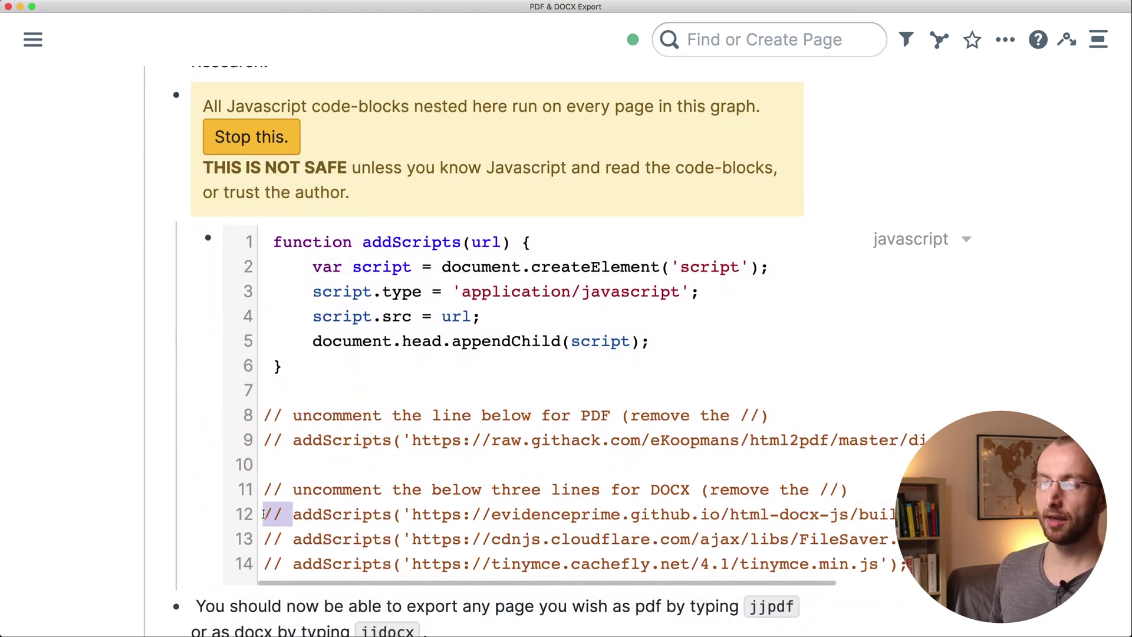
pyautogui.write('\\')
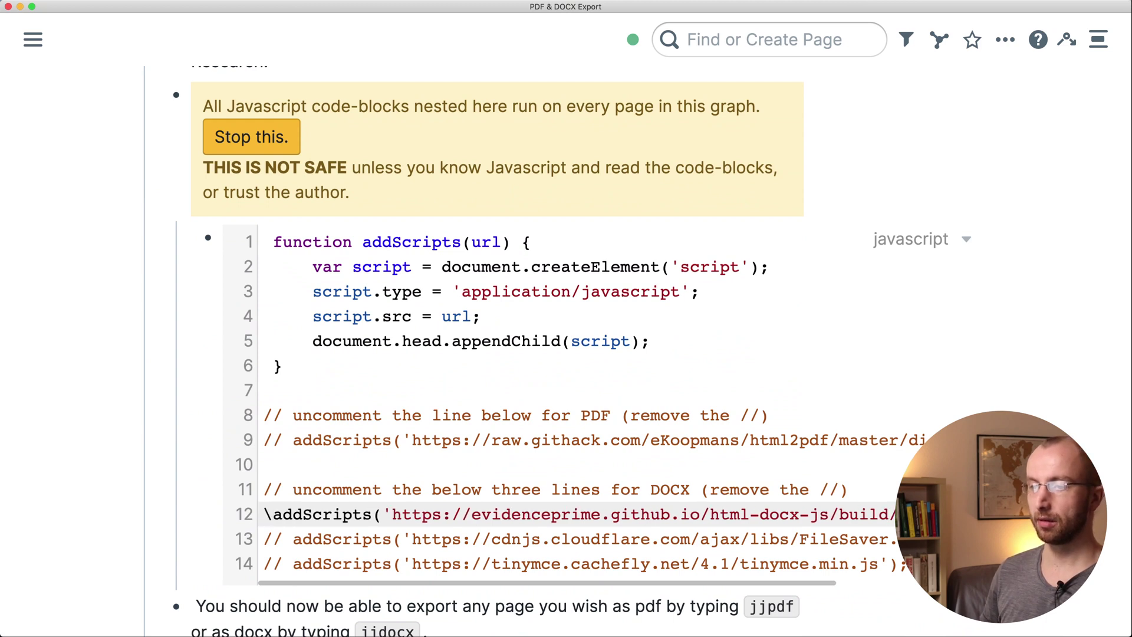
pyautogui.press('BackSpace')
pyautogui.press('Down')
pyautogui.press('Right')
pyautogui.press('Right')
pyautogui.press('Right')
pyautogui.press('BackSpace')
pyautogui.press('BackSpace')
pyautogui.press('BackSpace')
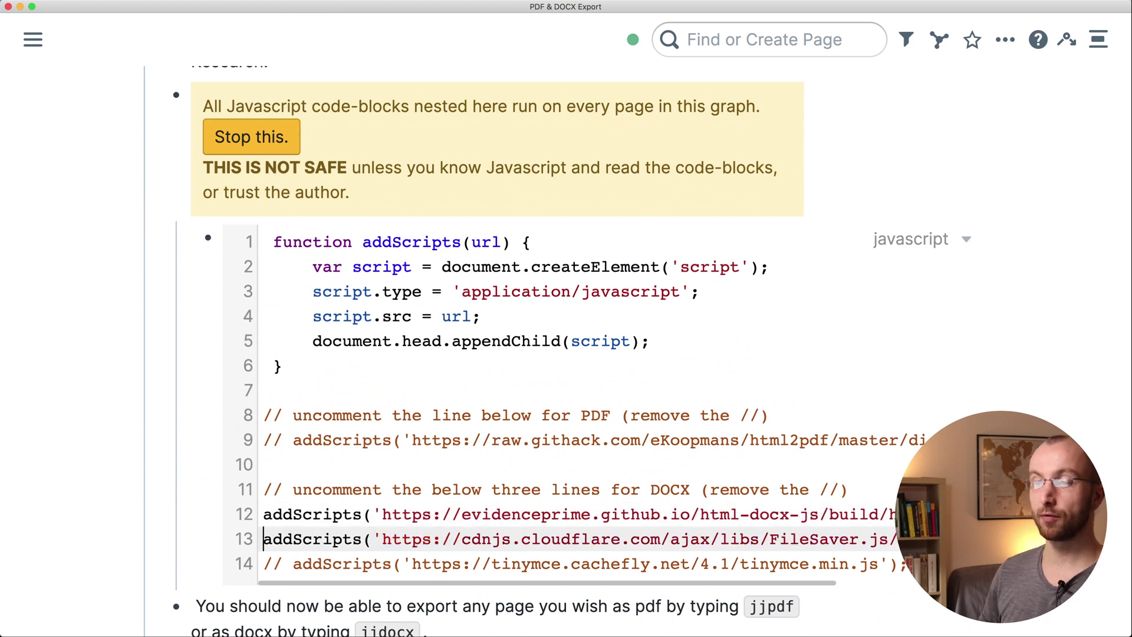
pyautogui.press('Down')
pyautogui.press('Right')
pyautogui.press('Right')
pyautogui.press('Right')
pyautogui.press('BackSpace')
pyautogui.press('BackSpace')
pyautogui.press('BackSpace')
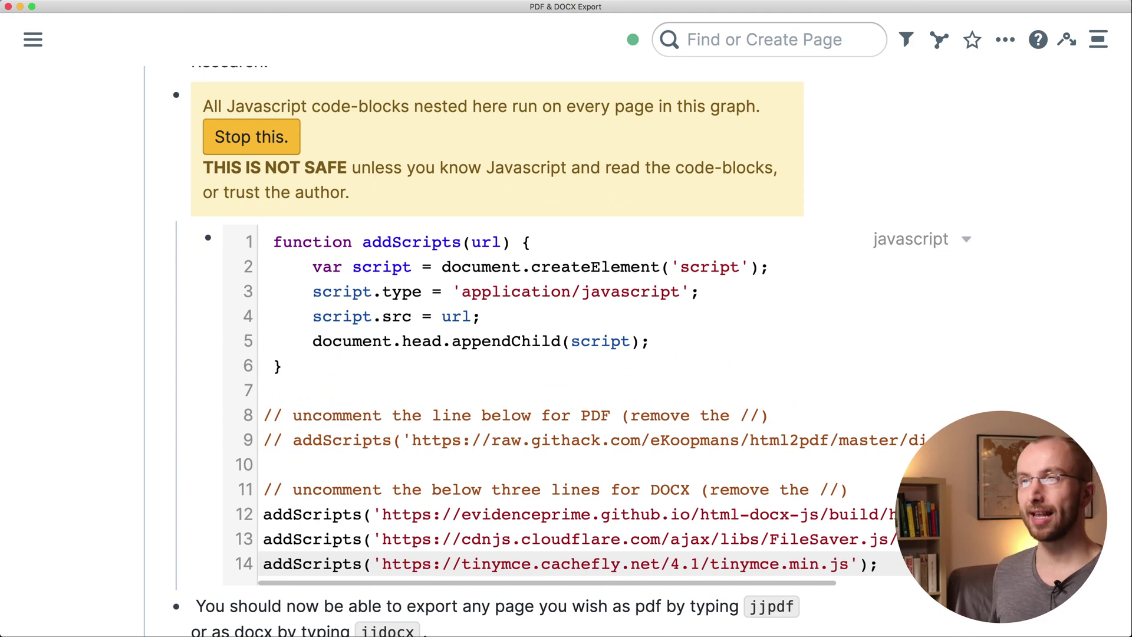
pyautogui.scroll(3, 351, 223)
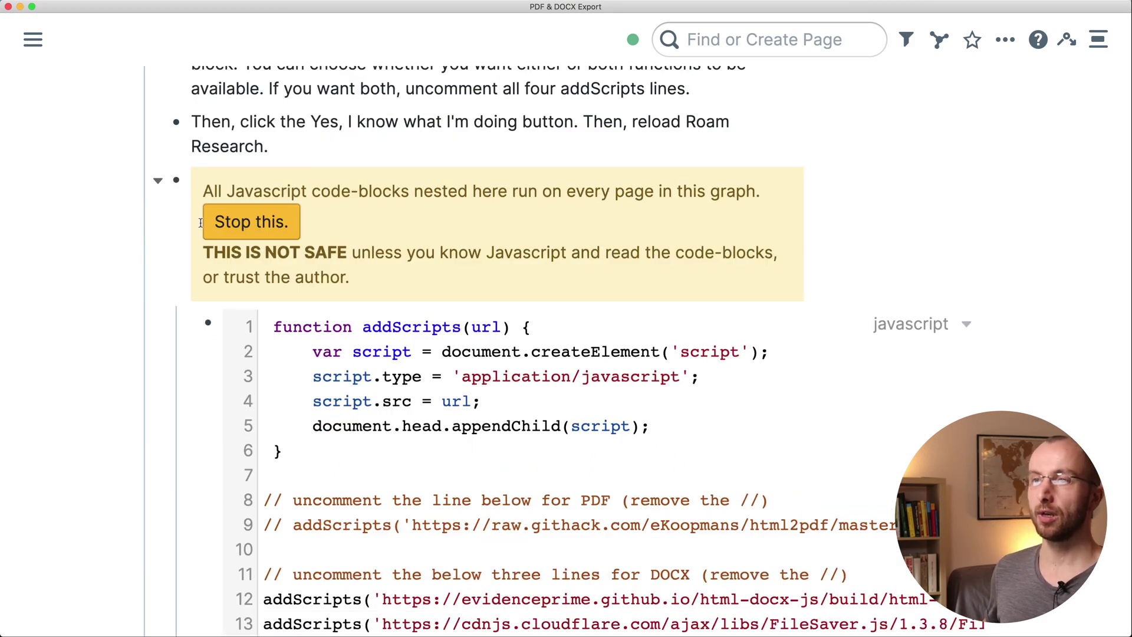
# Step: Approve the nested javascript code blocks to run and reload Roam
pyautogui.click(242, 223)
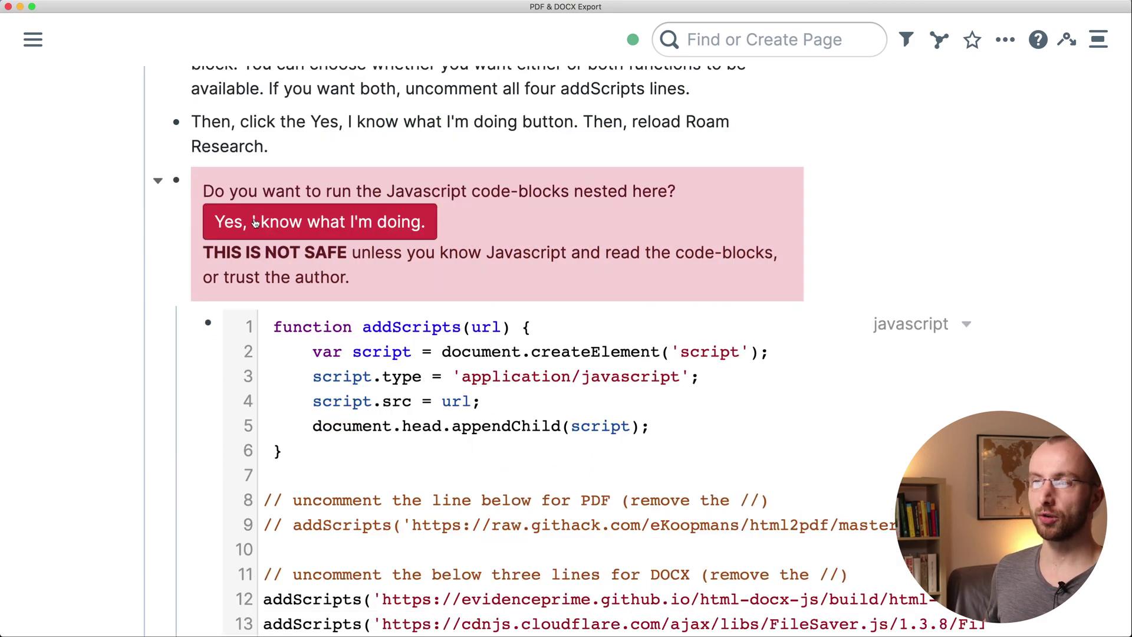
pyautogui.click(357, 221)
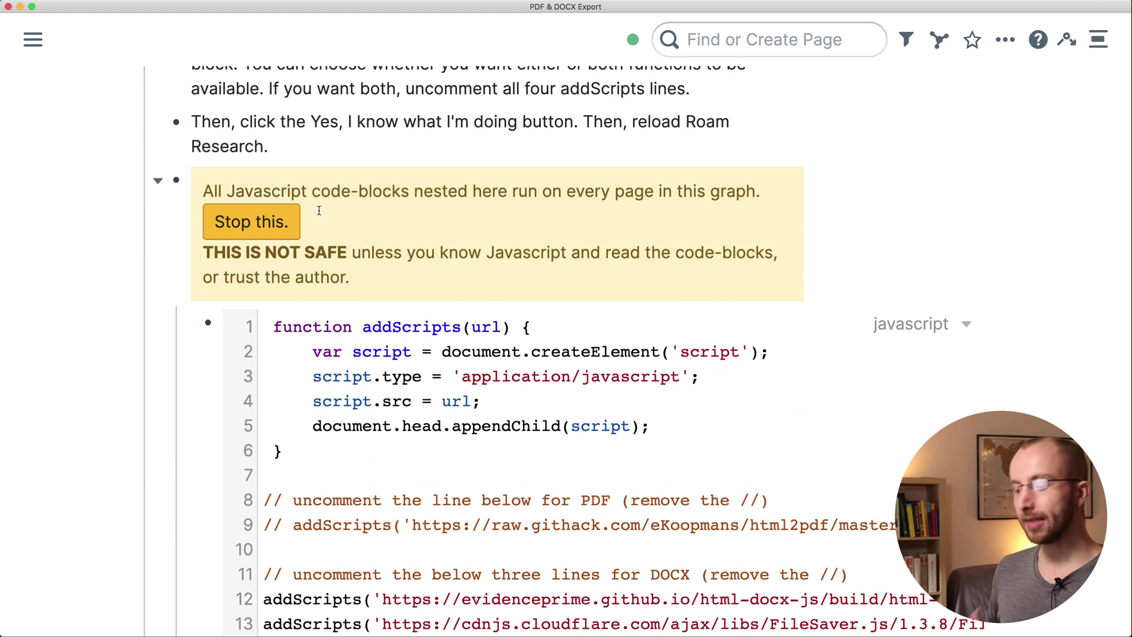
pyautogui.press('super+r')
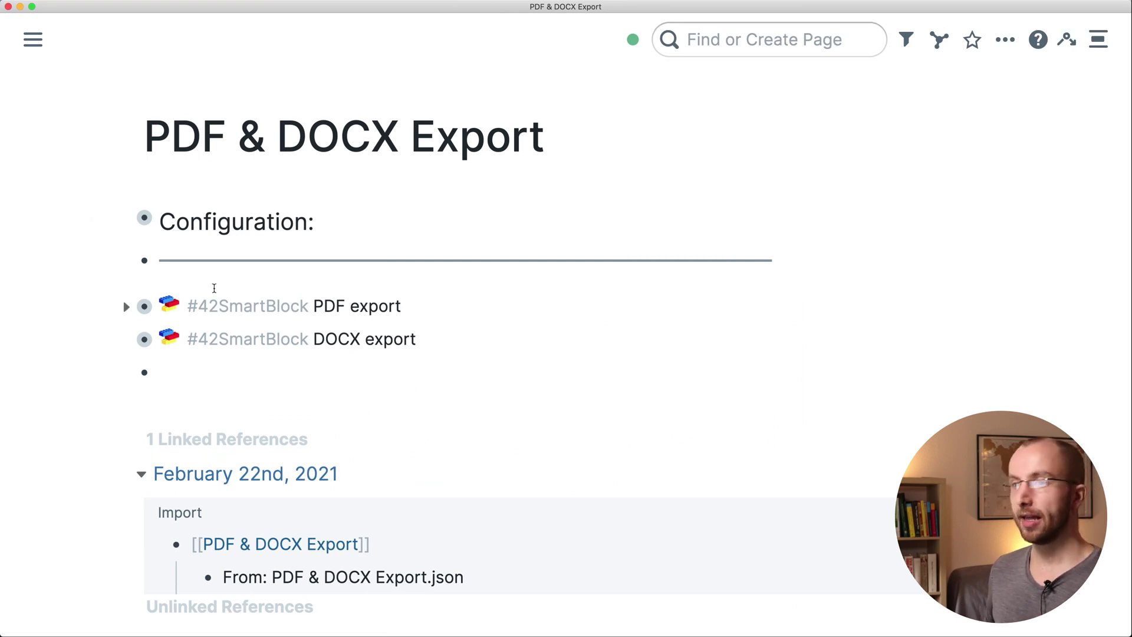
# Step: Return to the How to Export from Roam to Word using SmartBlocks page via Daily Notes
pyautogui.moveTo(33, 39)
pyautogui.click(77, 157)
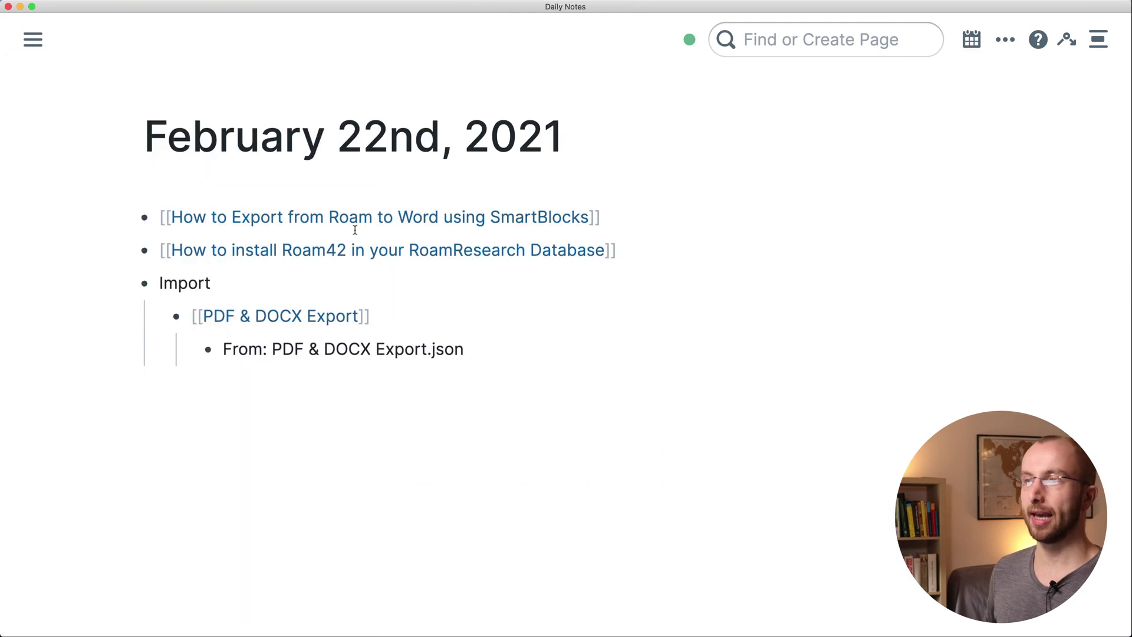
pyautogui.click(354, 222)
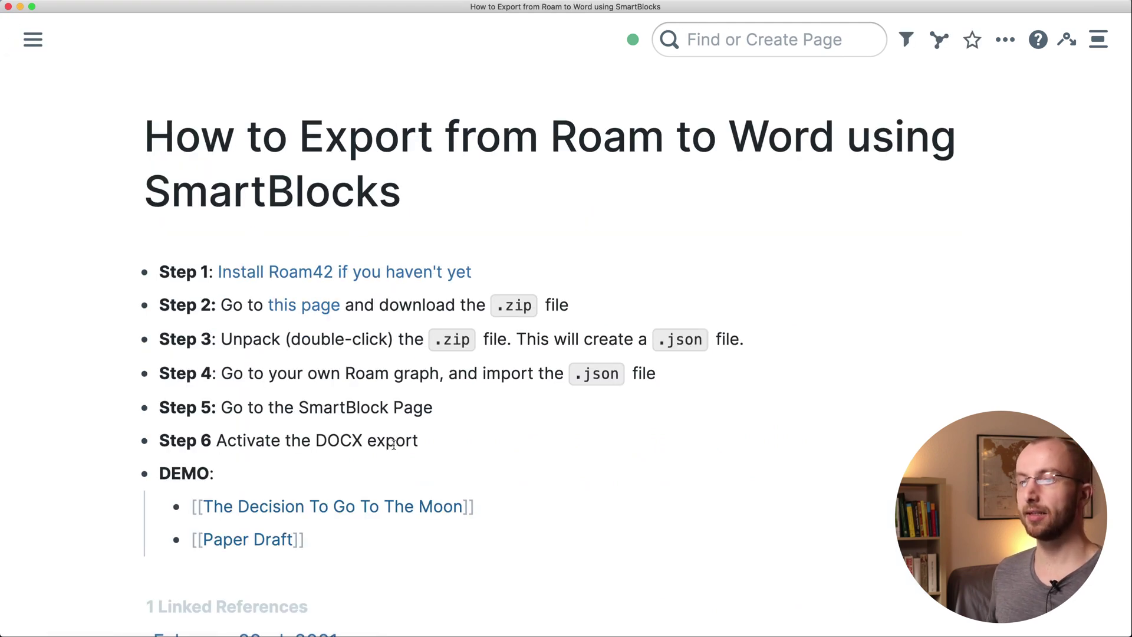
# Step: Run the jjdoc DOCX SmartBlock on The Decision To Go To The Moon page and open the .docx
pyautogui.click(403, 510)
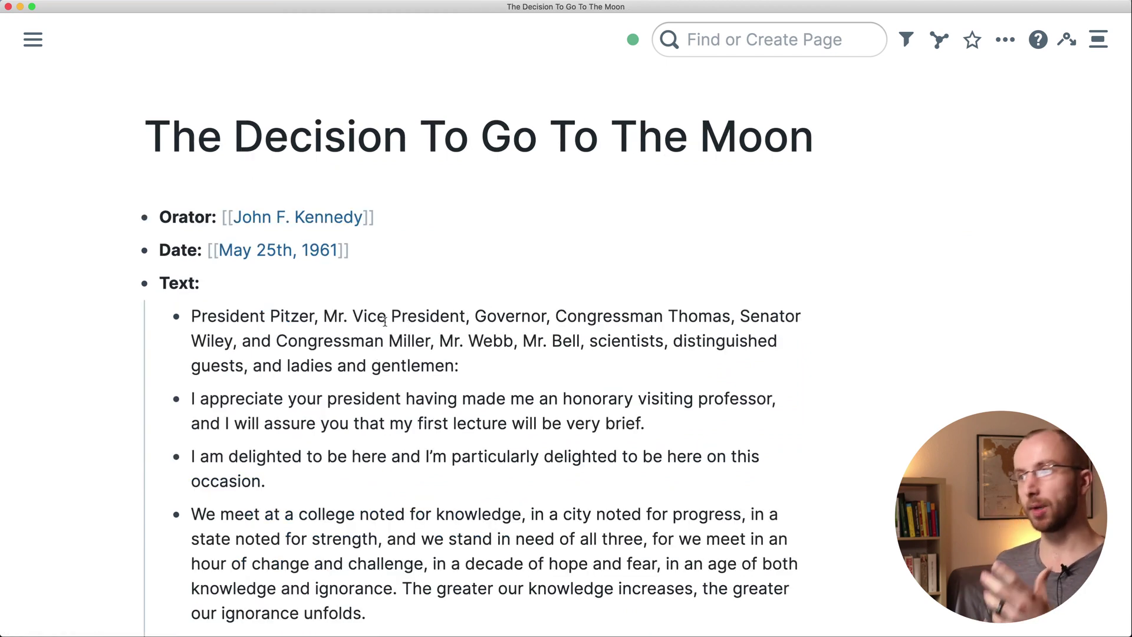
pyautogui.click(386, 287)
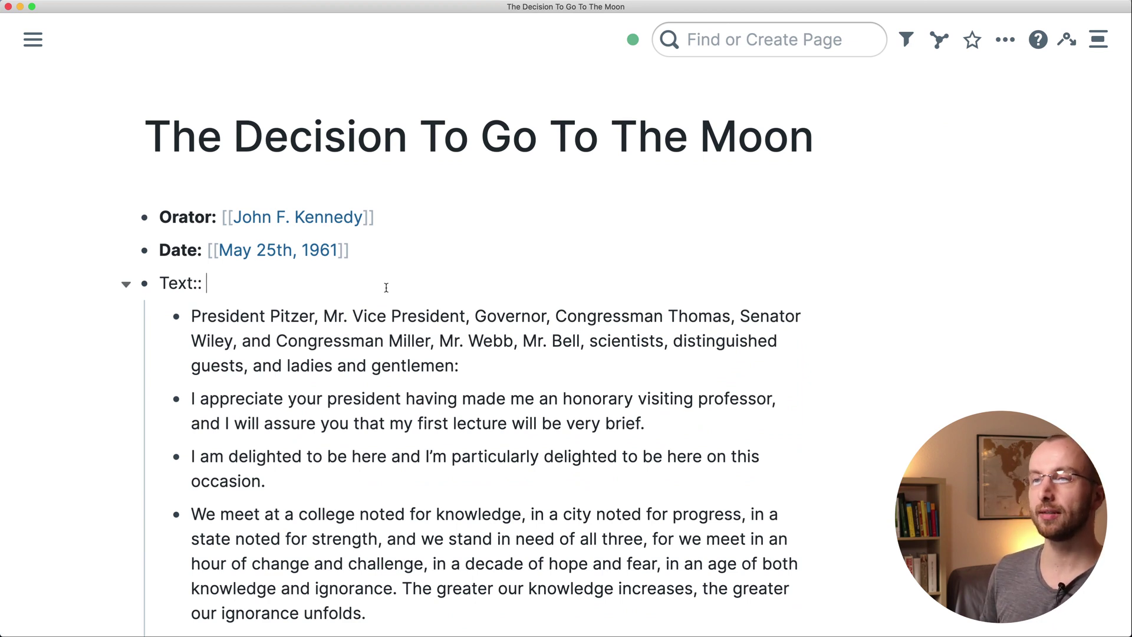
pyautogui.write('jj')
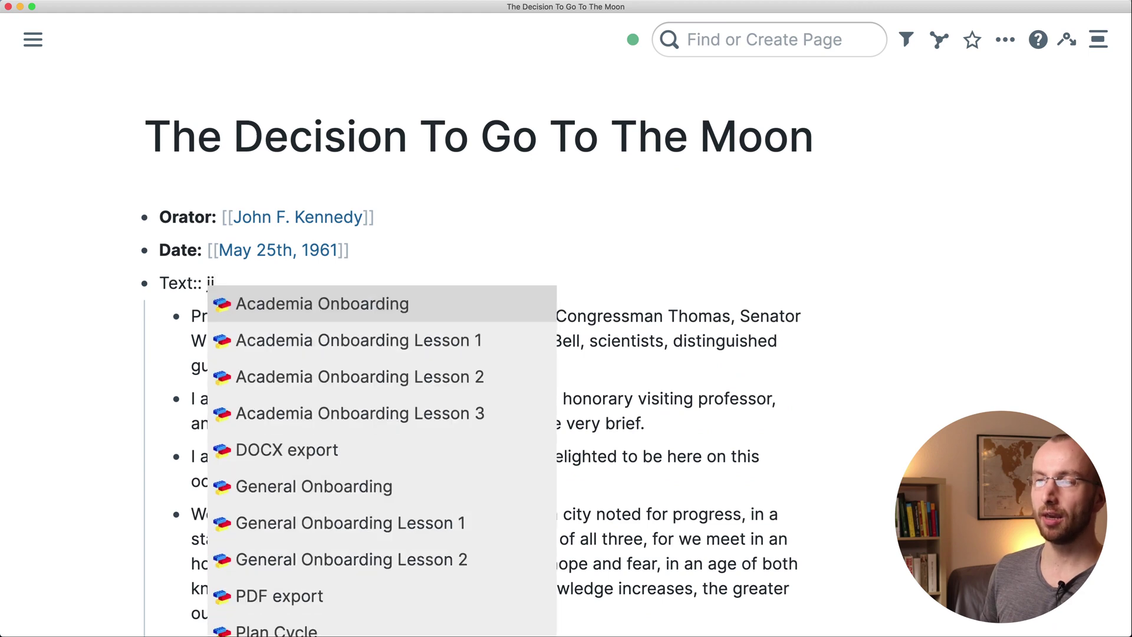
pyautogui.write('doc')
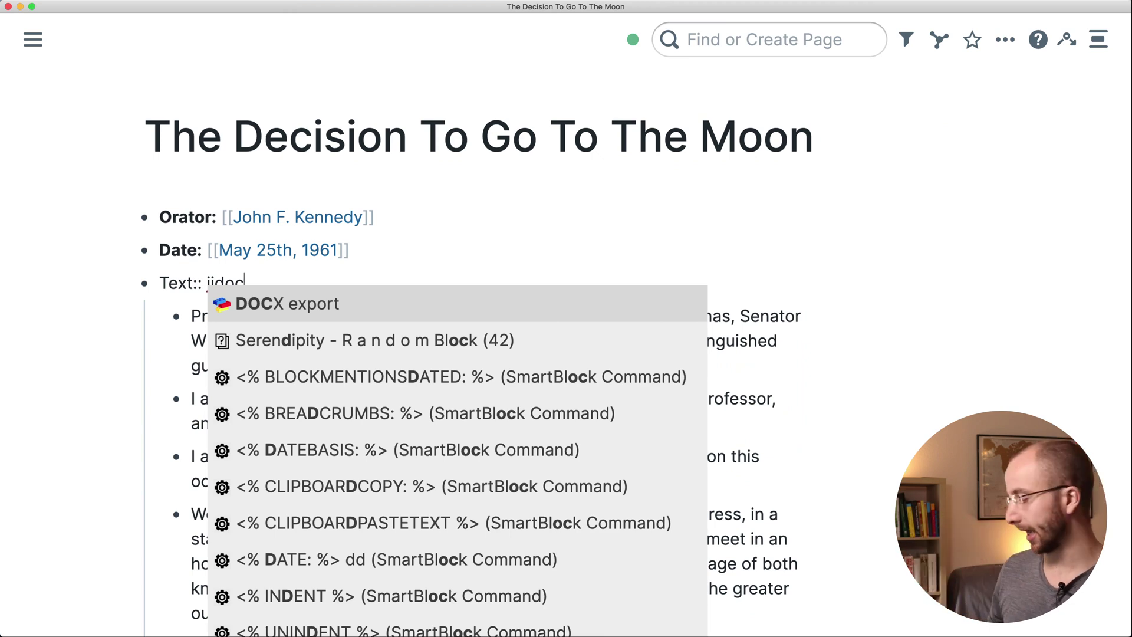
pyautogui.press('Return')
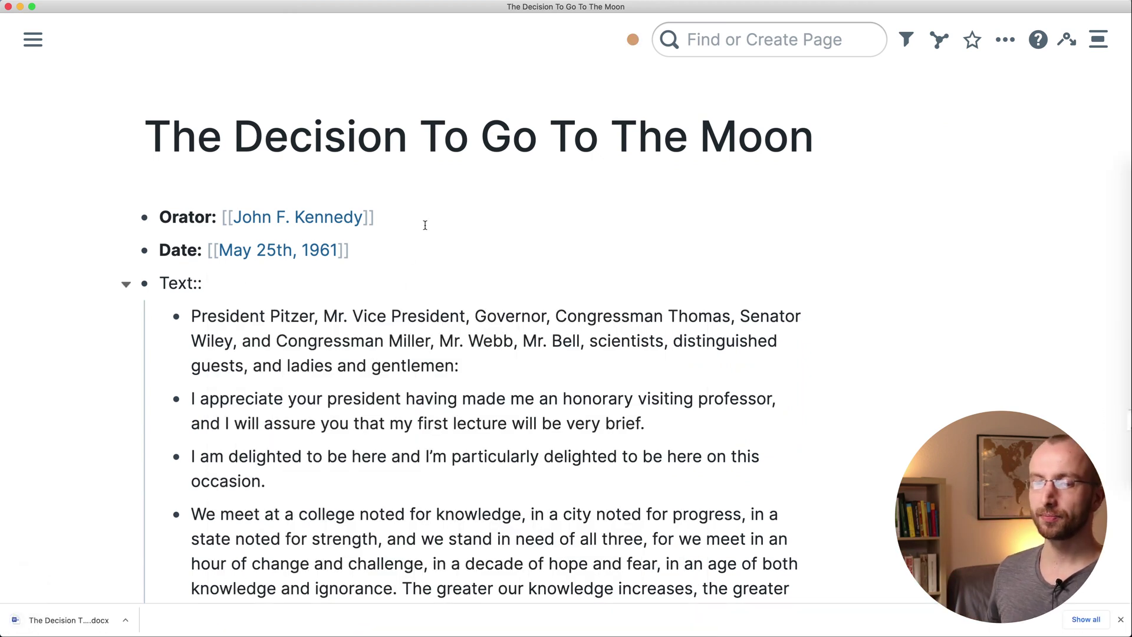
pyautogui.click(74, 620)
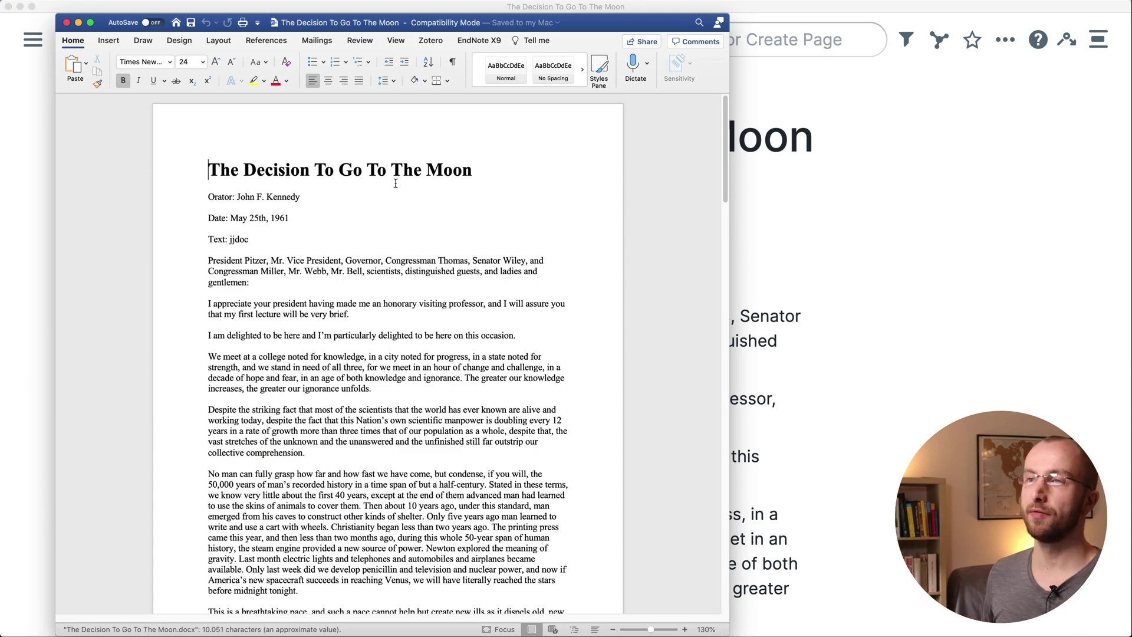
# Step: Compare the exported Word document against the Roam speech page
pyautogui.scroll(-5, 324, 438)
pyautogui.scroll(-6, 324, 438)
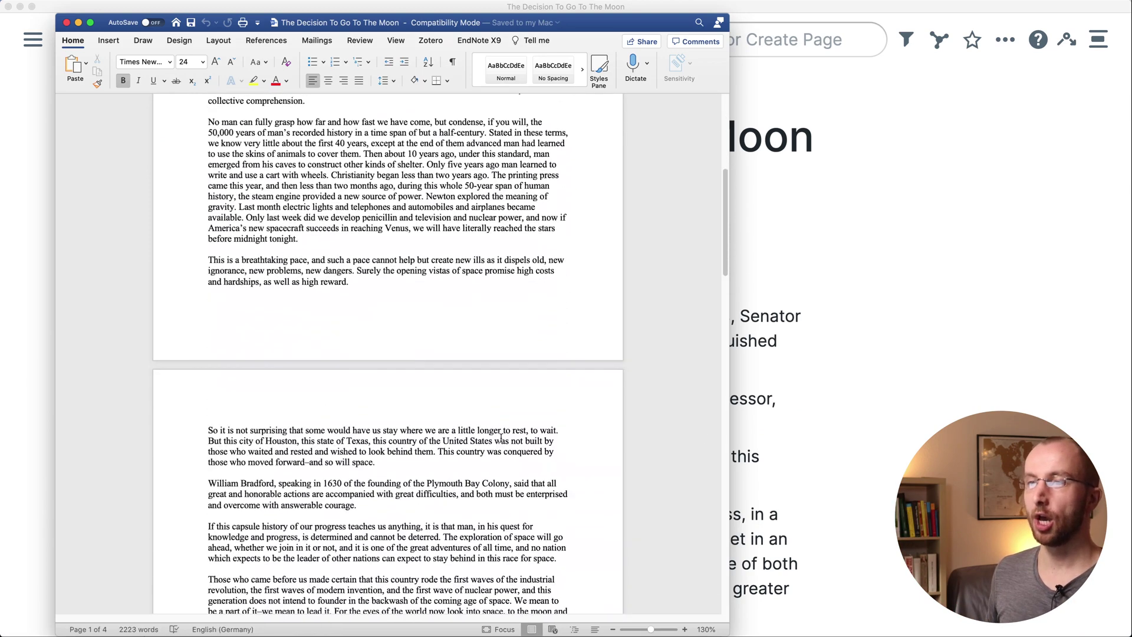
pyautogui.click(869, 442)
pyautogui.scroll(-20, 592, 430)
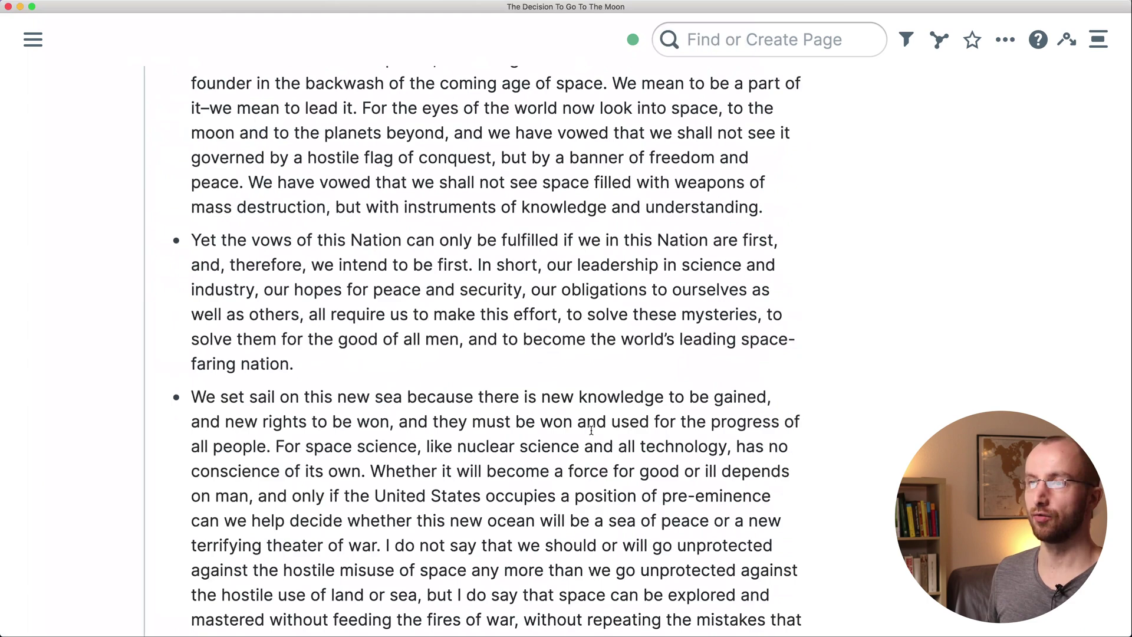
pyautogui.scroll(20, 592, 430)
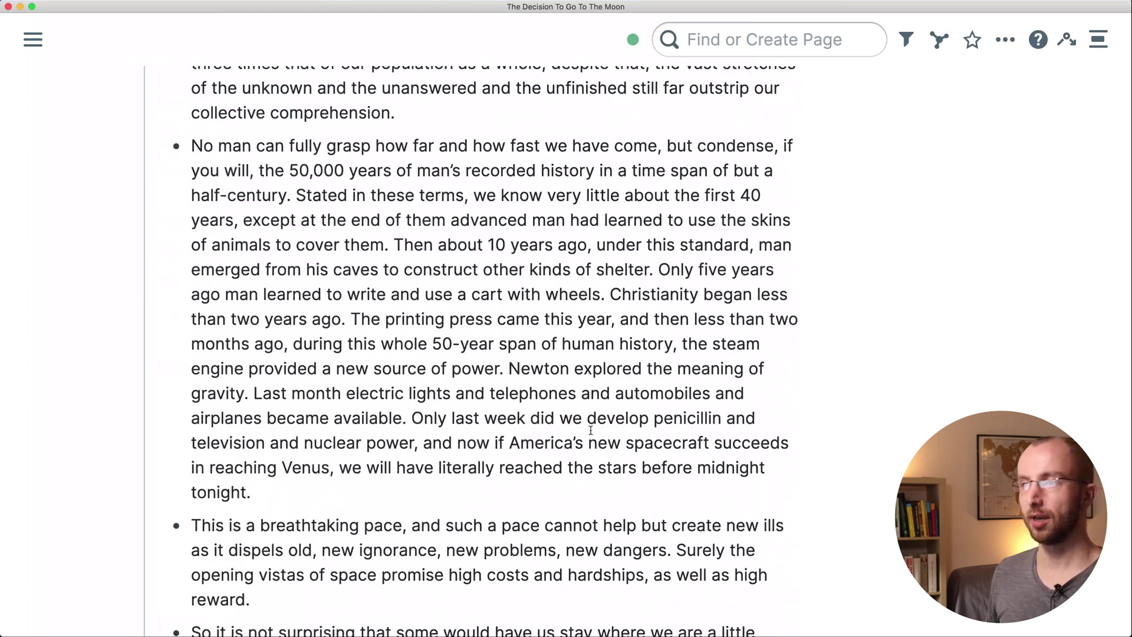
pyautogui.press('super+Tab')
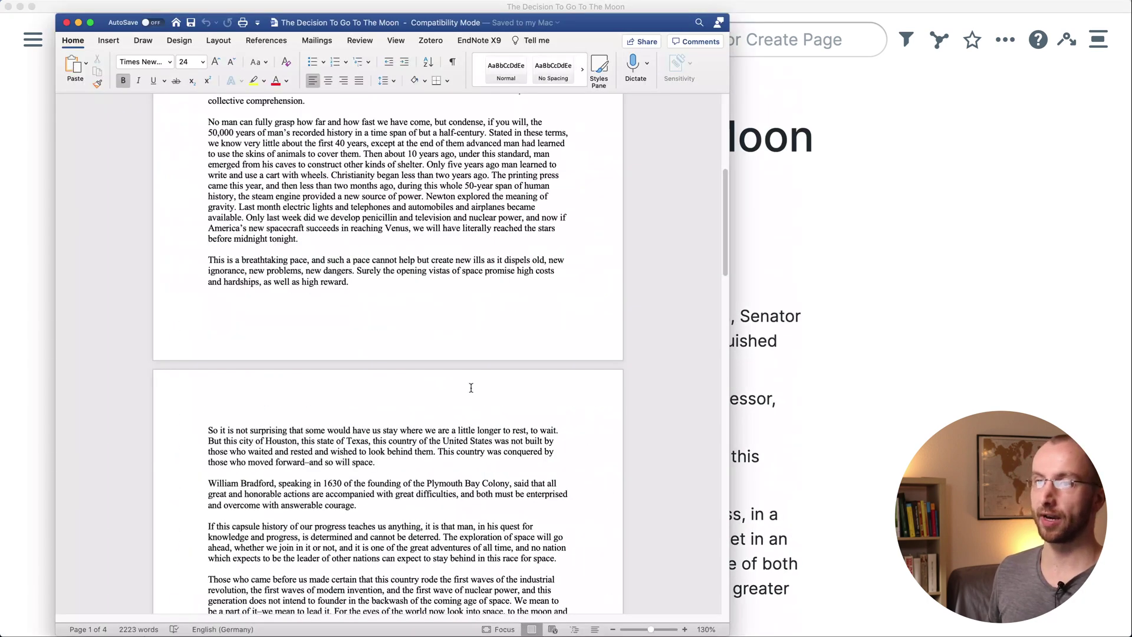
pyautogui.scroll(15, 470, 386)
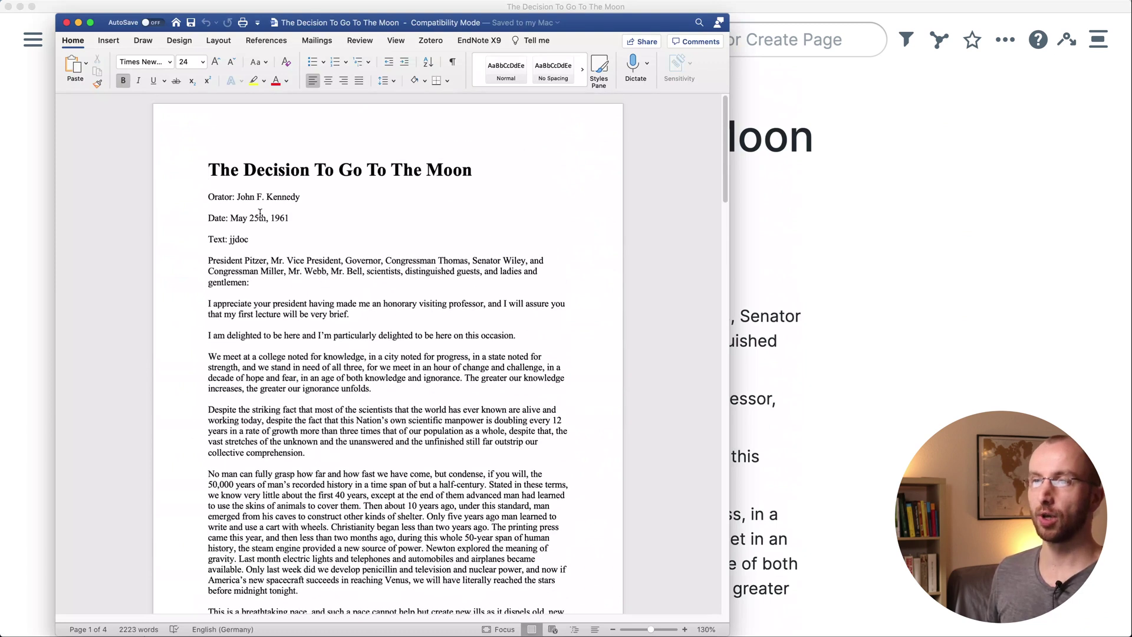
# Step: Delete the leftover 'jjdoc' after Text:, then save and close the document
pyautogui.moveTo(255, 238); pyautogui.dragTo(234, 239)
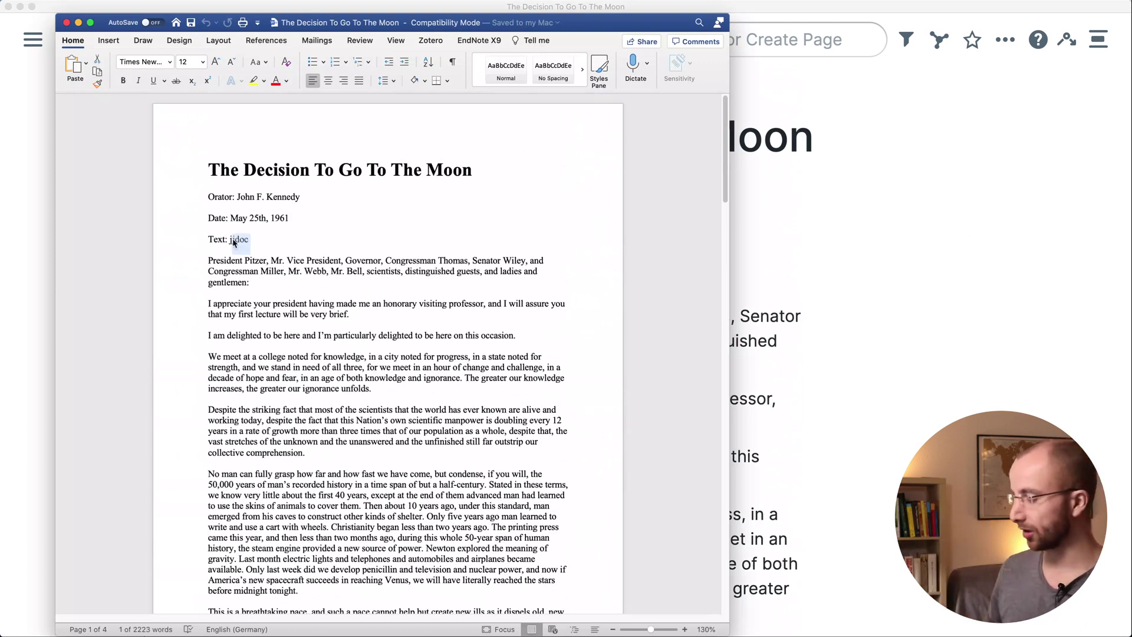
pyautogui.press('BackSpace')
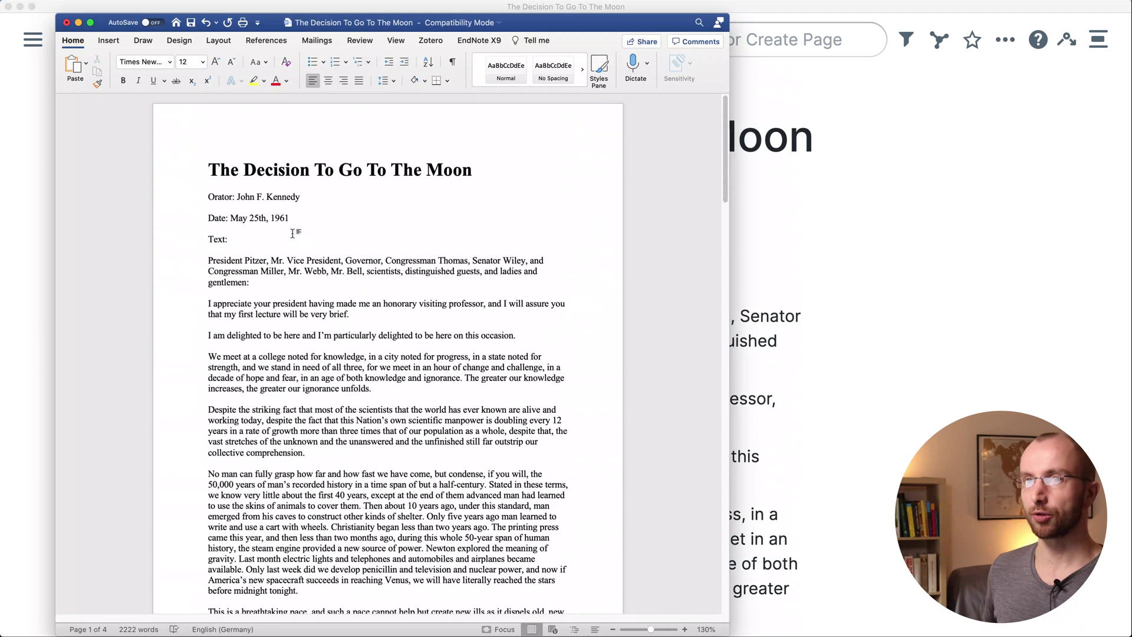
pyautogui.press('super+s')
pyautogui.click(66, 23)
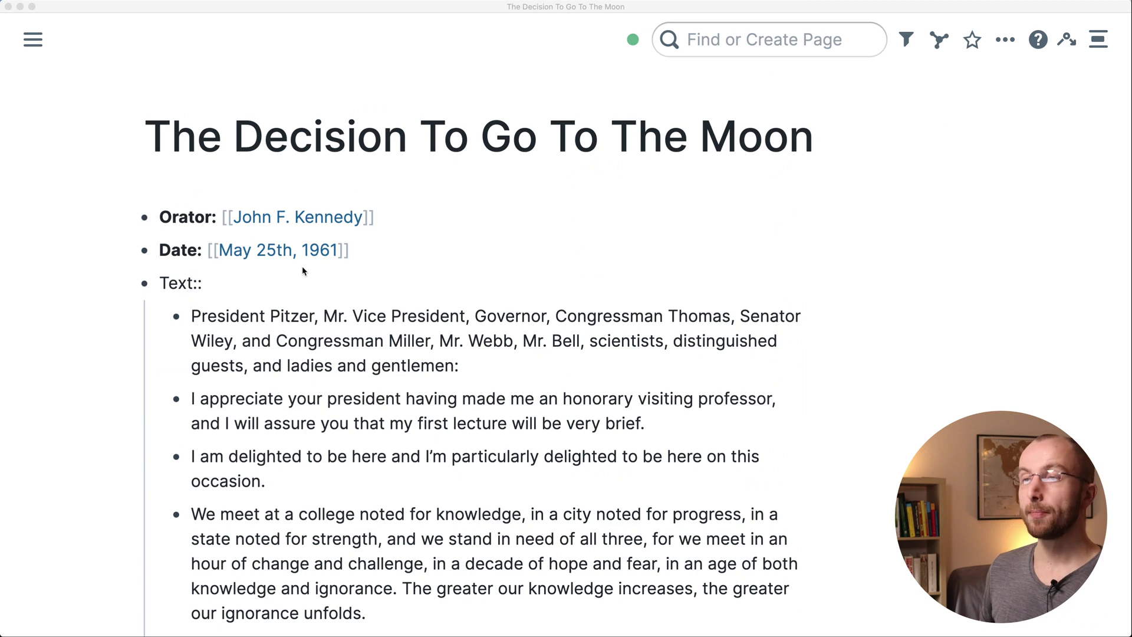
# Step: Go from Daily Notes through the export guide to Paper Draft and inspect its first paragraph
pyautogui.moveTo(33, 39)
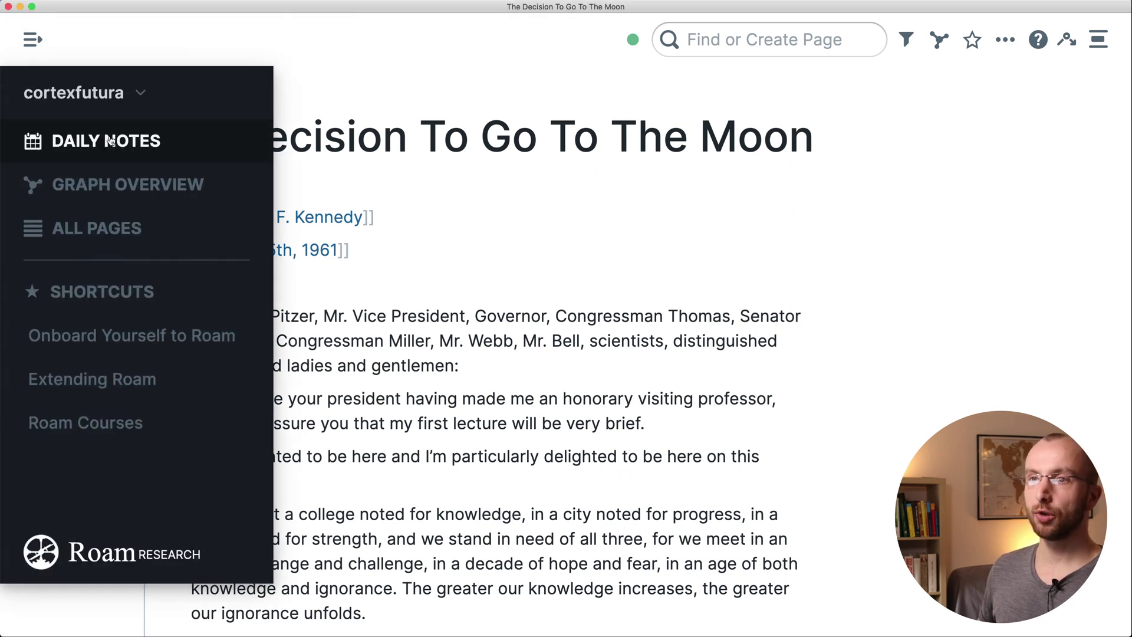
pyautogui.click(184, 156)
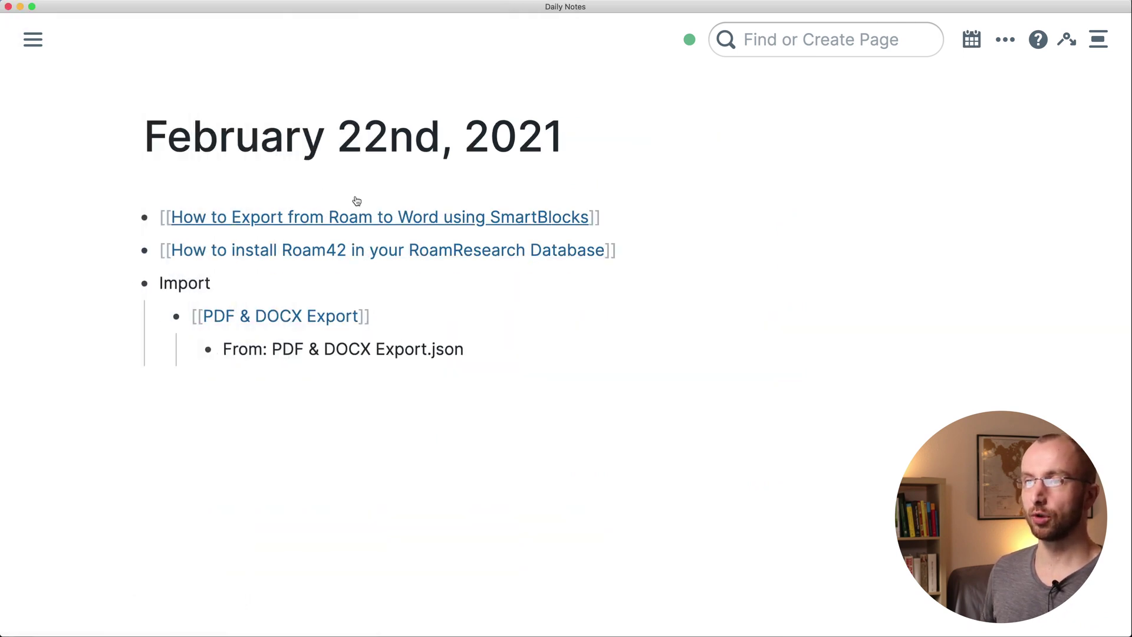
pyautogui.click(366, 217)
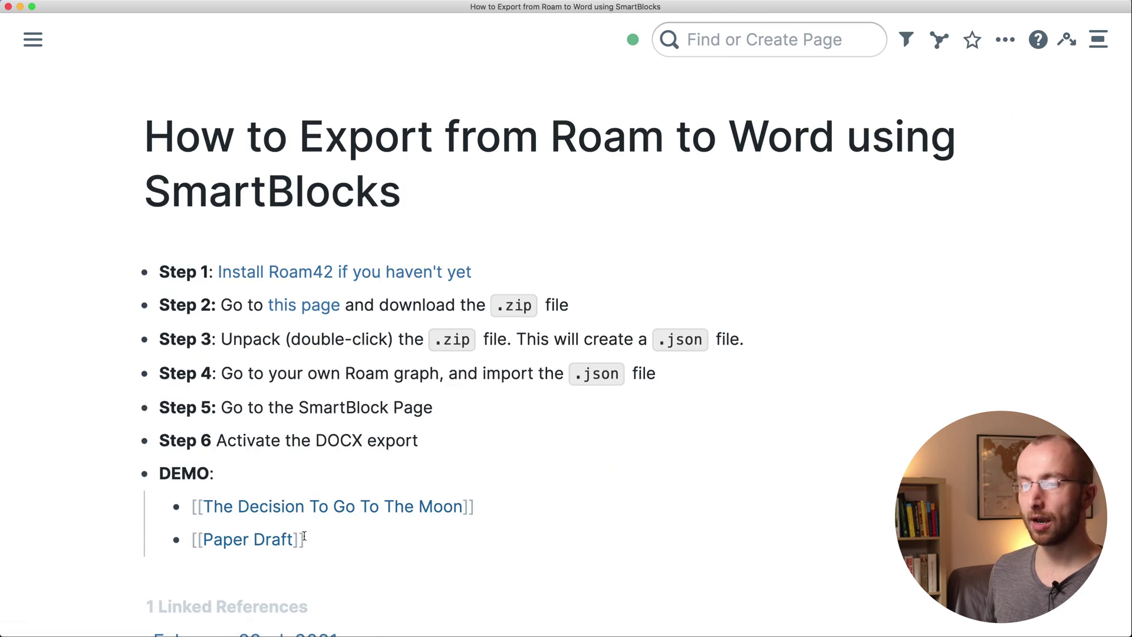
pyautogui.click(265, 544)
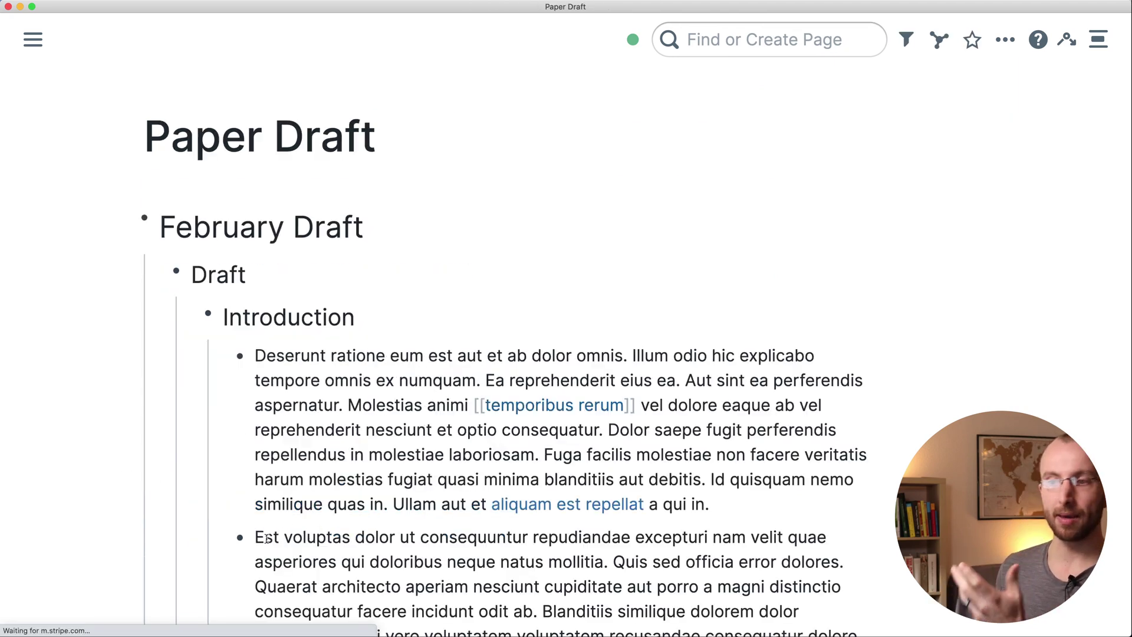
pyautogui.scroll(-3, 392, 347)
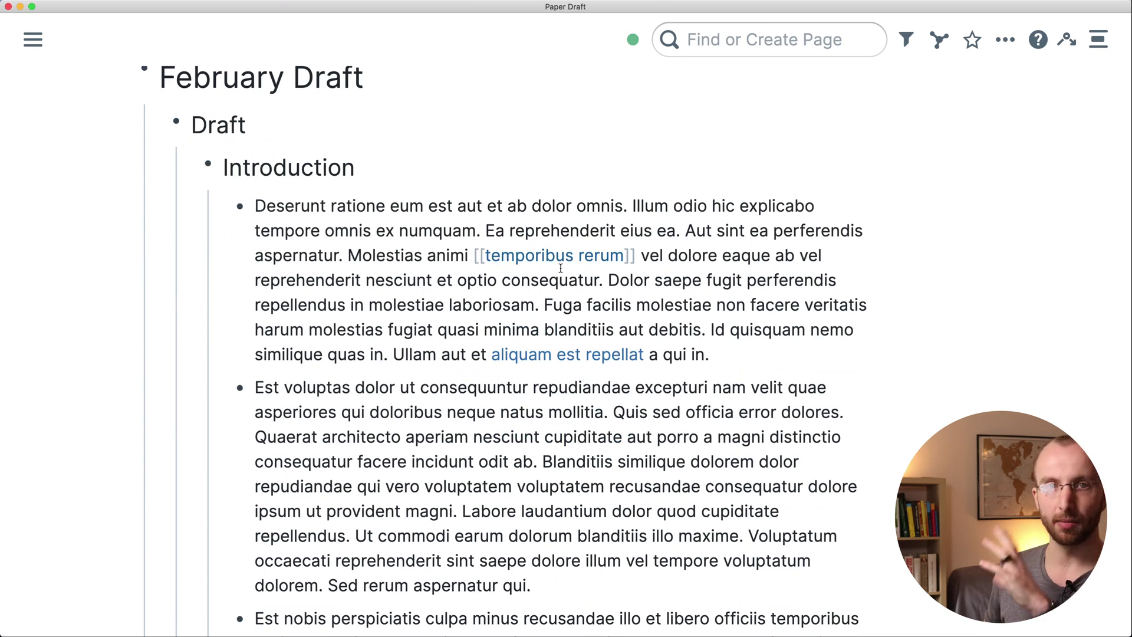
pyautogui.click(668, 331)
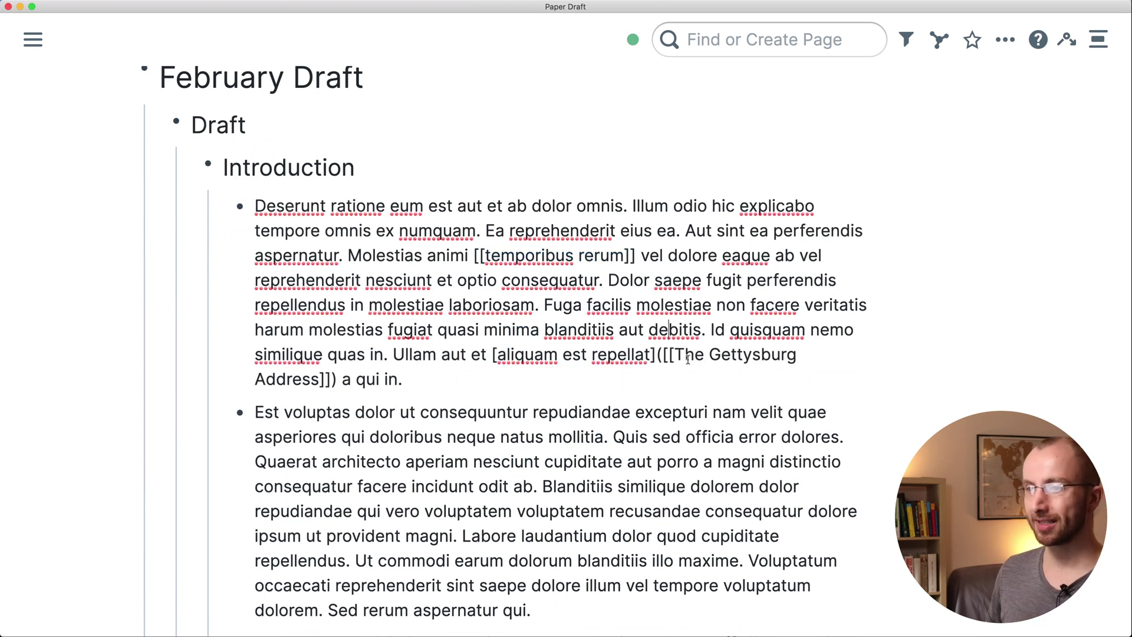
pyautogui.click(104, 349)
pyautogui.scroll(3, 149, 314)
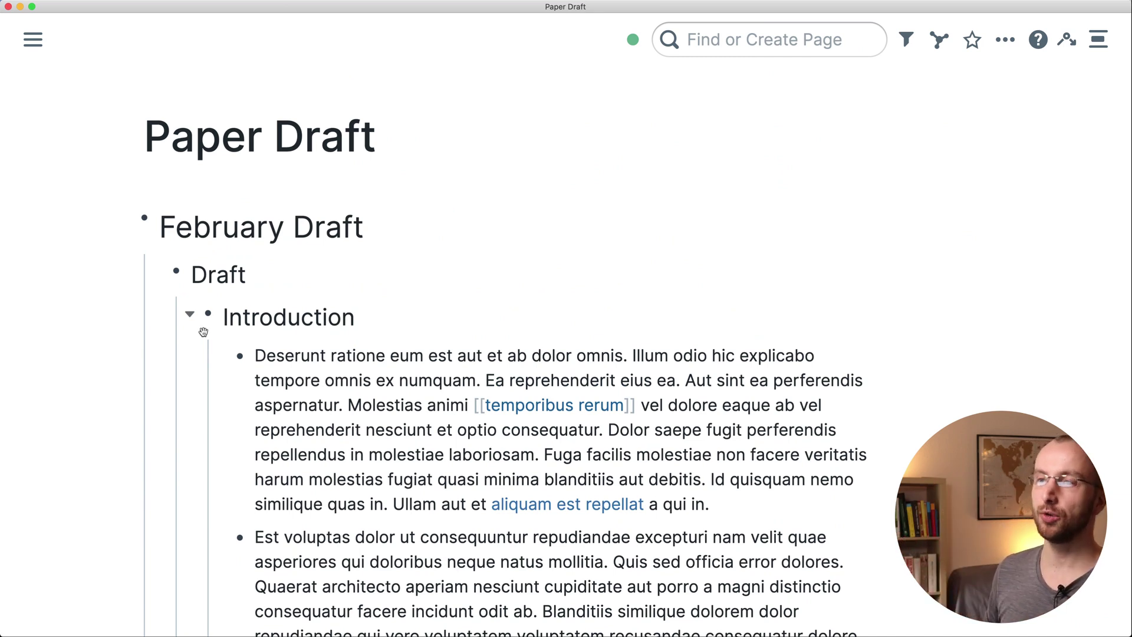
# Step: Focus on the Draft block and run the jjdo DOCX export on it, producing null.docx
pyautogui.rightClick(180, 277)
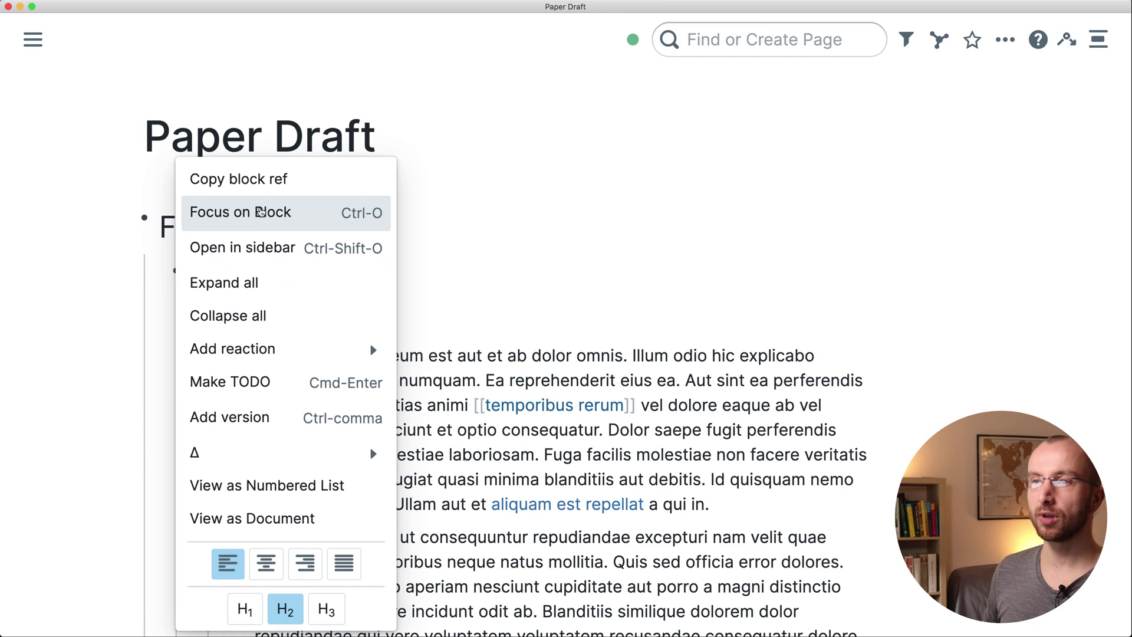
pyautogui.click(266, 211)
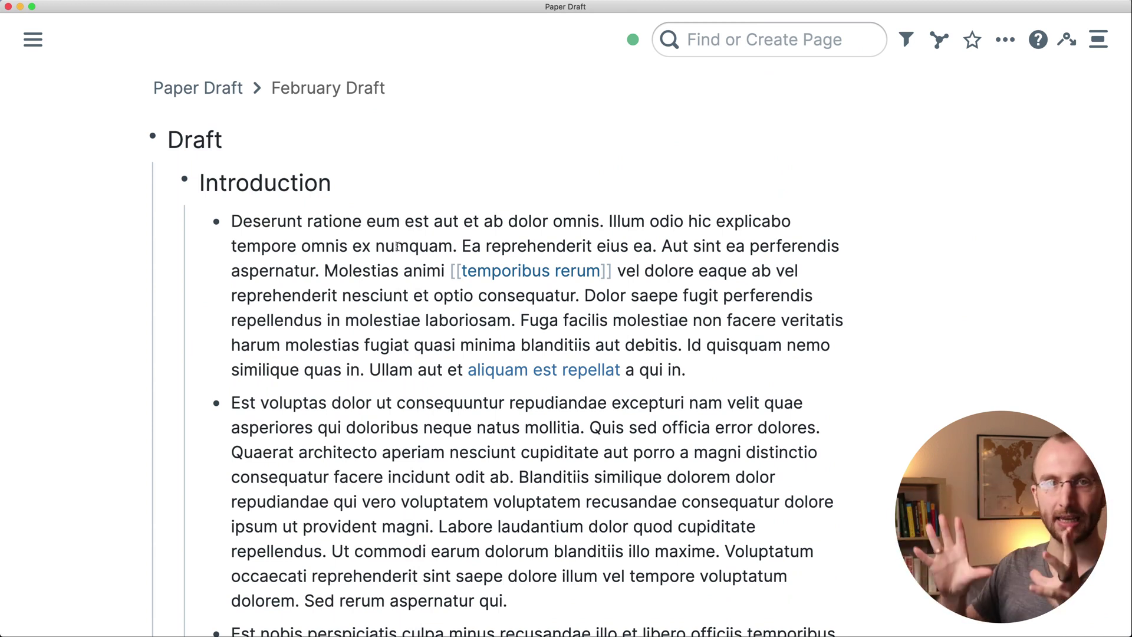
pyautogui.click(370, 155)
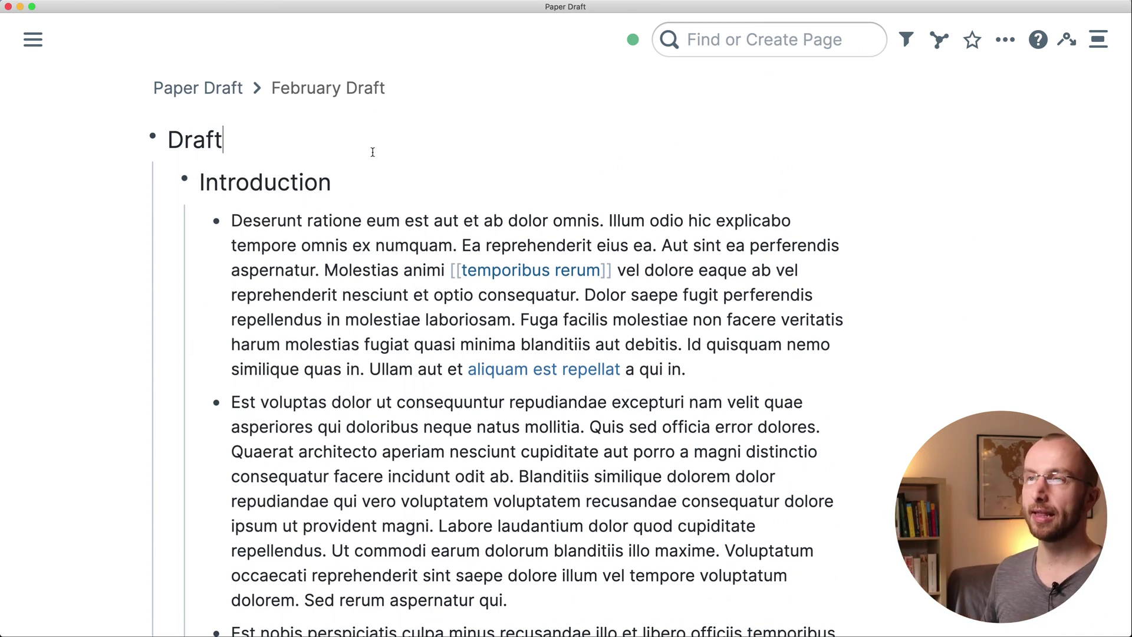
pyautogui.write('jjdo')
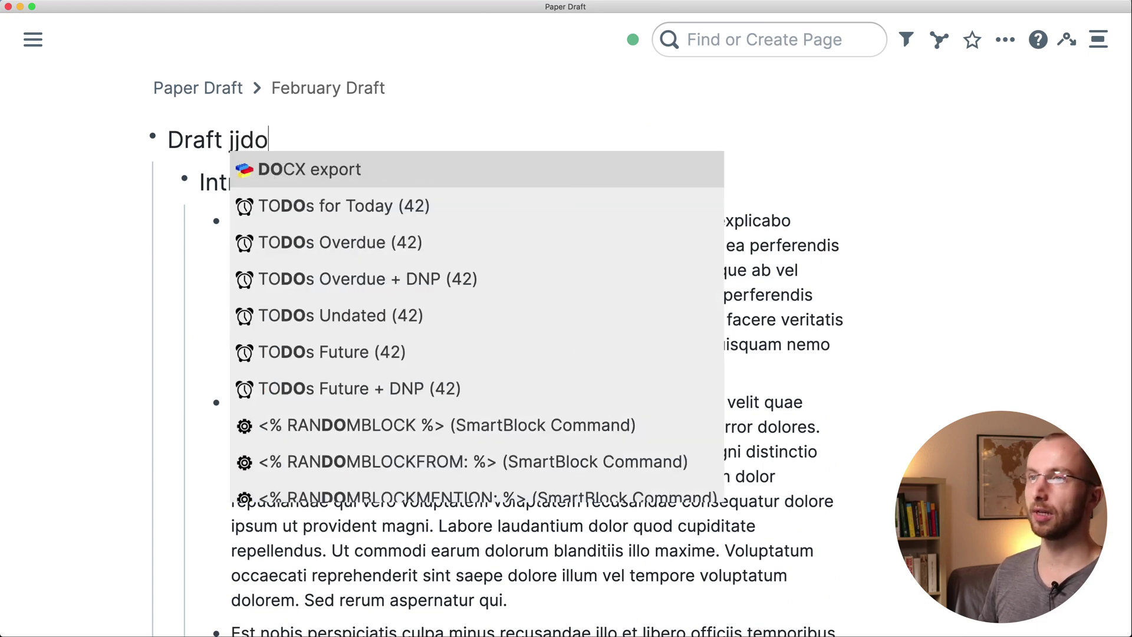
pyautogui.press('Return')
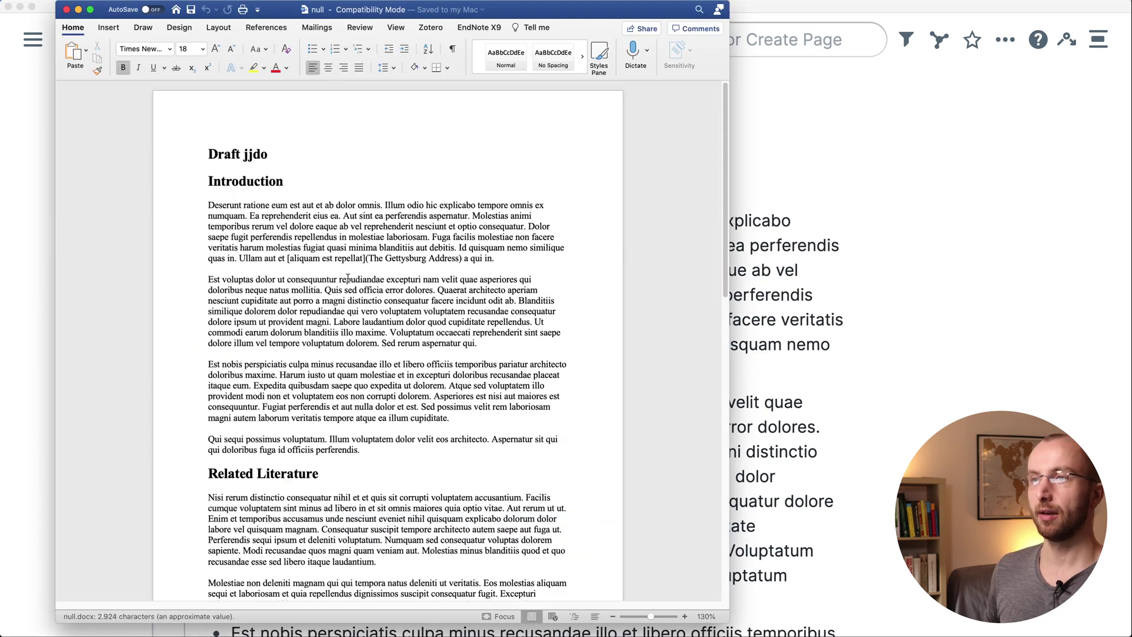
pyautogui.scroll(-2, 347, 278)
pyautogui.scroll(2, 345, 282)
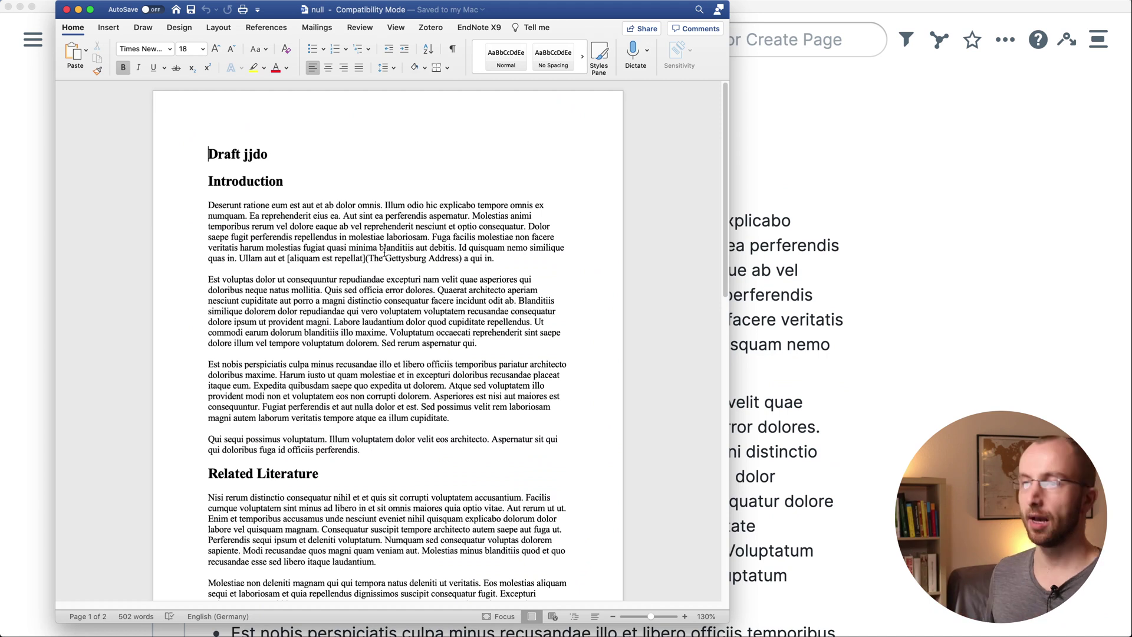
pyautogui.moveTo(368, 257); pyautogui.dragTo(443, 258)
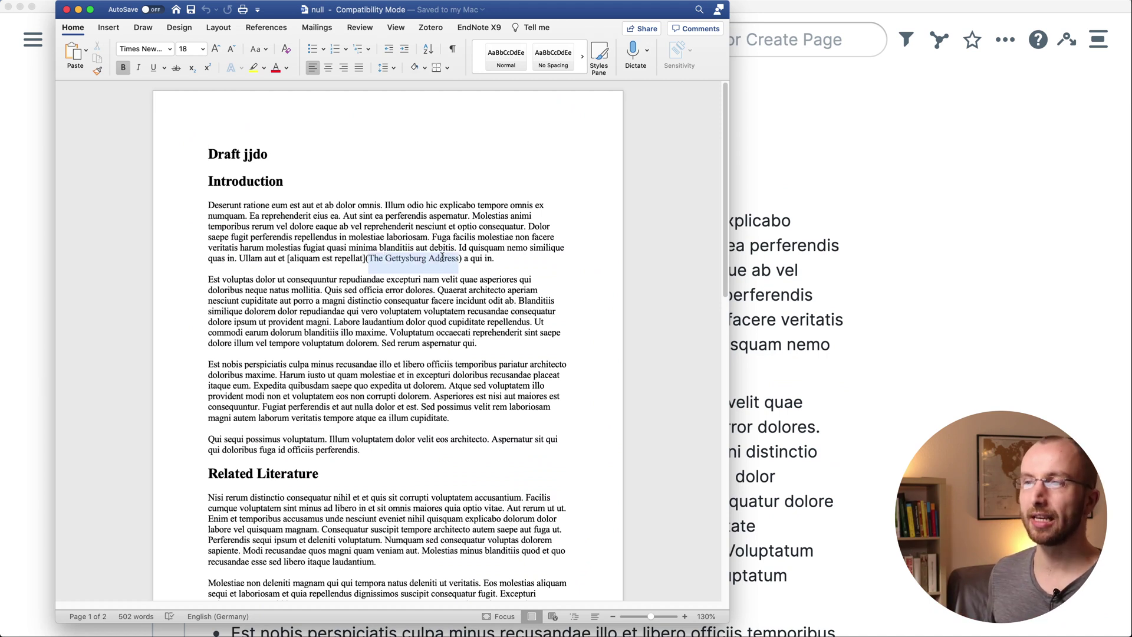
pyautogui.click(290, 260)
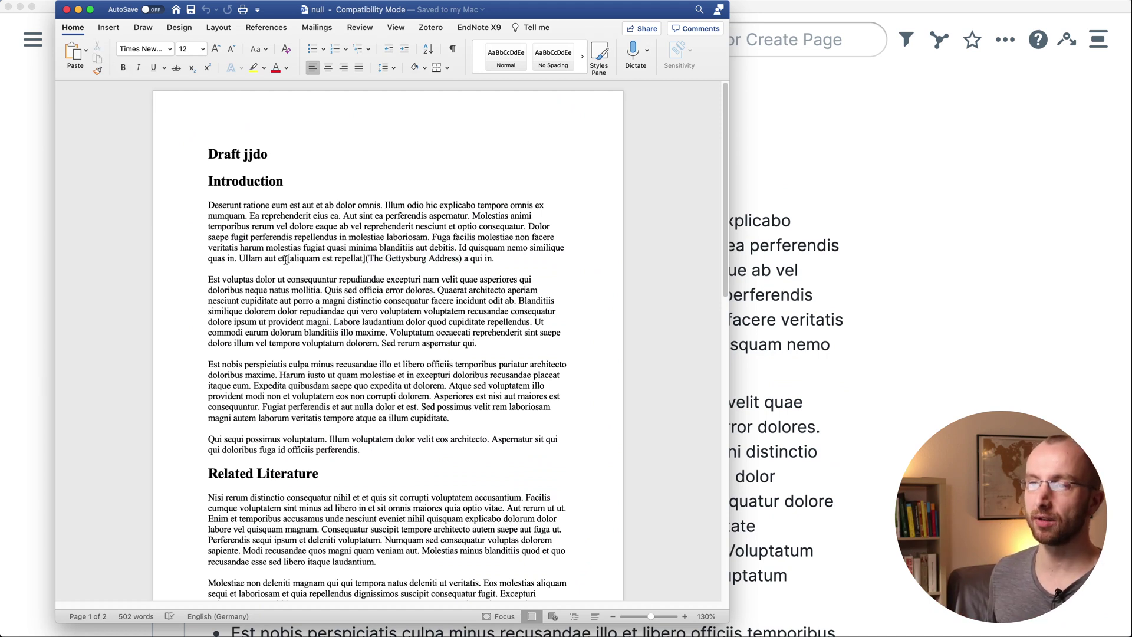
pyautogui.moveTo(287, 260); pyautogui.dragTo(462, 259)
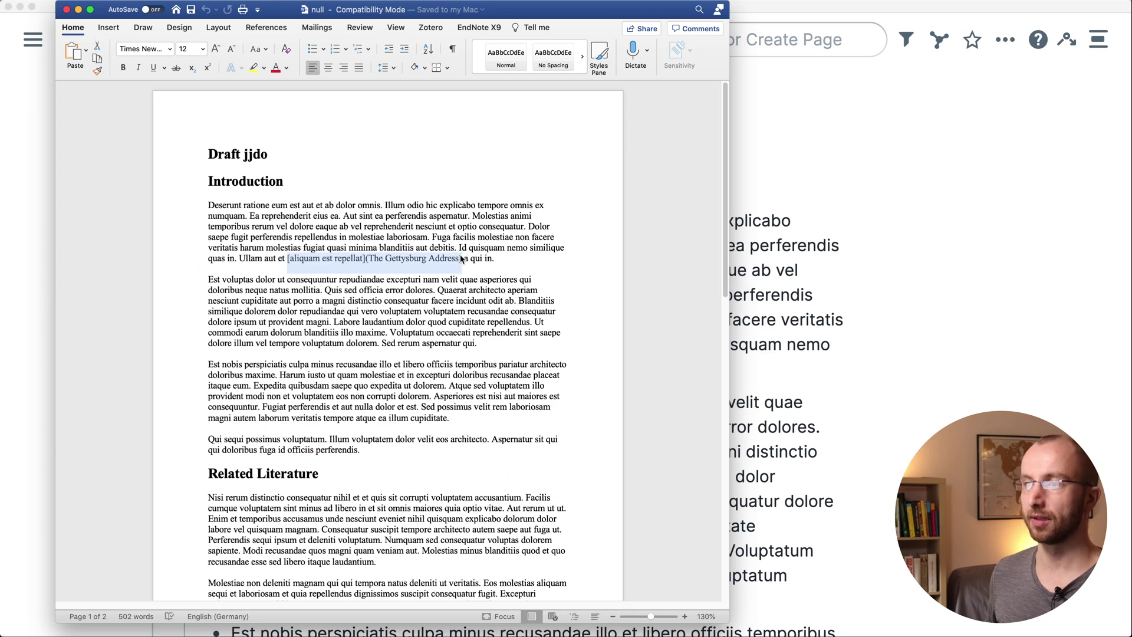